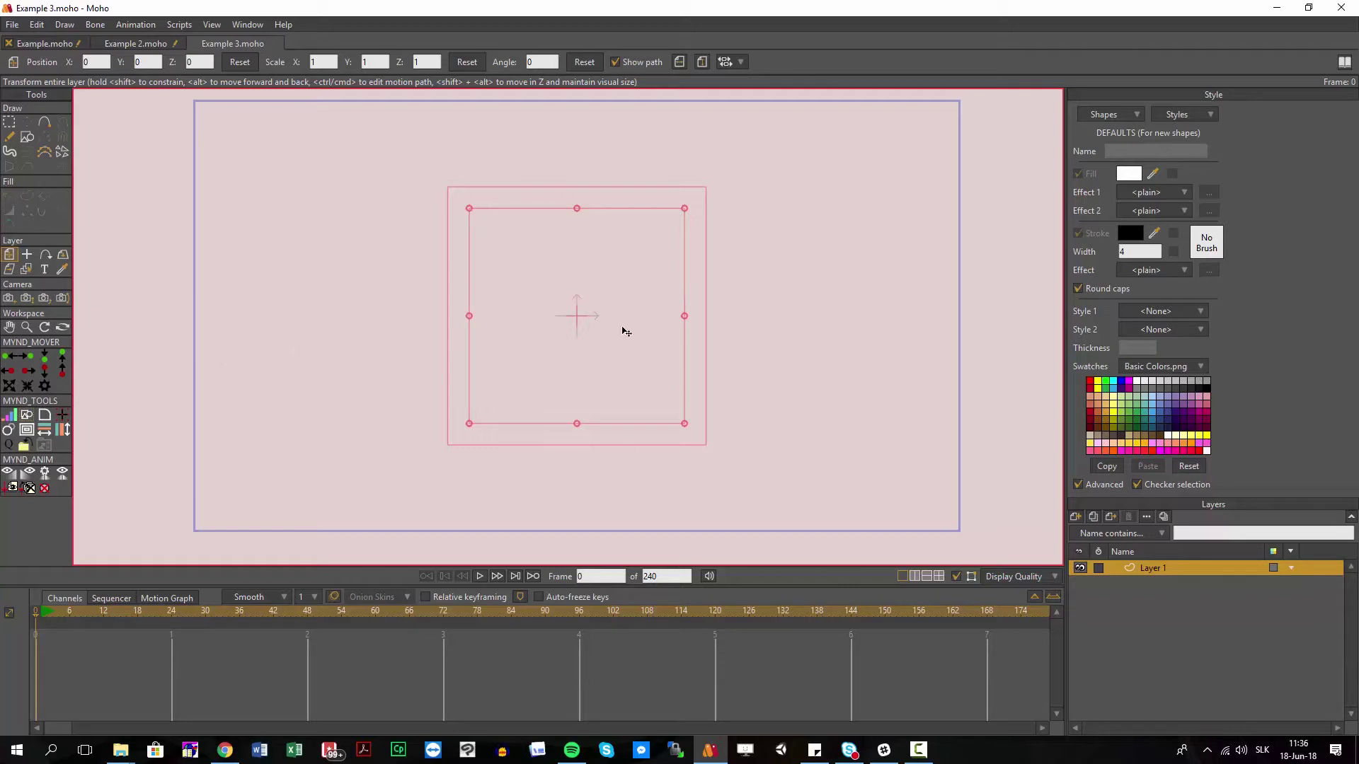
Activate the Draw Shape tool for fill-only rectangles on Layer 1.
{"action": "left_click", "coordinate": [27, 136]}
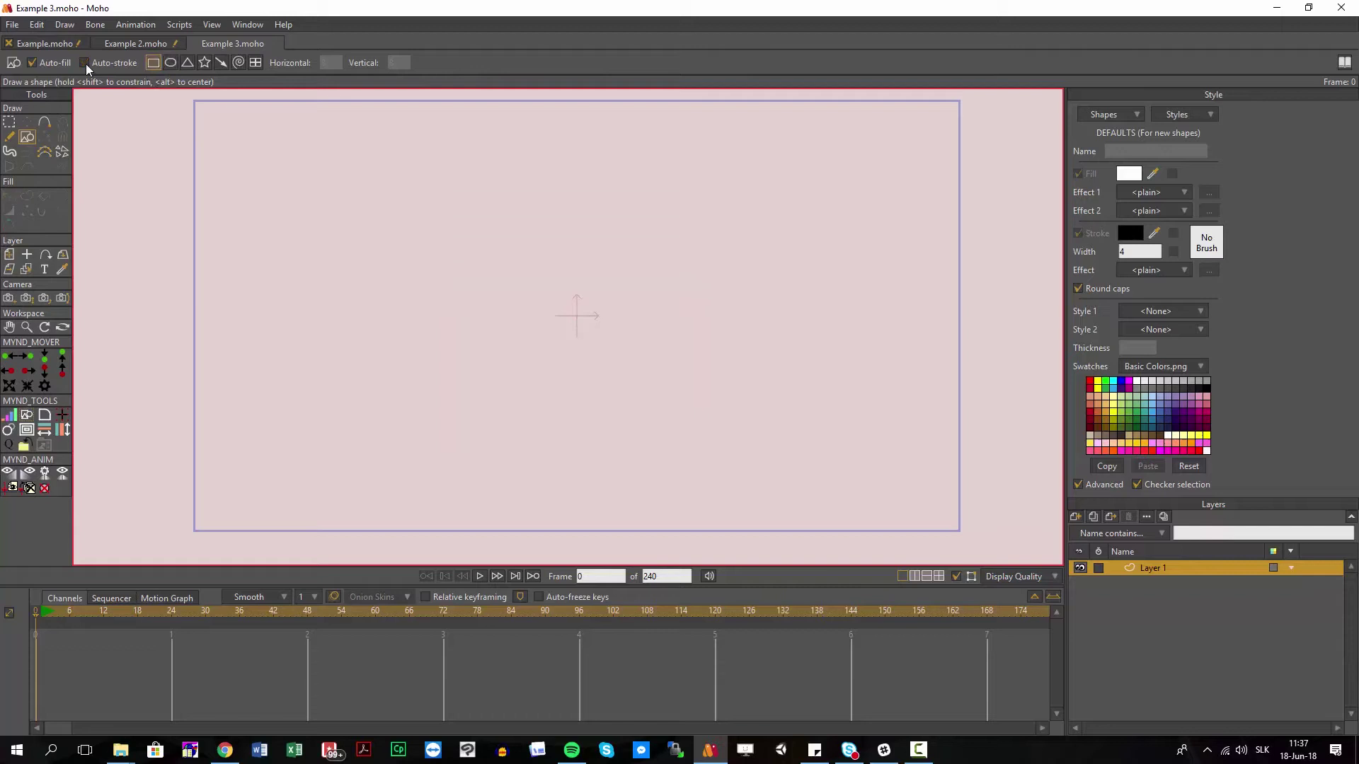
Draw a tall narrow rectangle on the left of the canvas and fill it light blue.
{"action": "left_click_drag", "start_coordinate": [287, 173], "coordinate": [340, 401]}
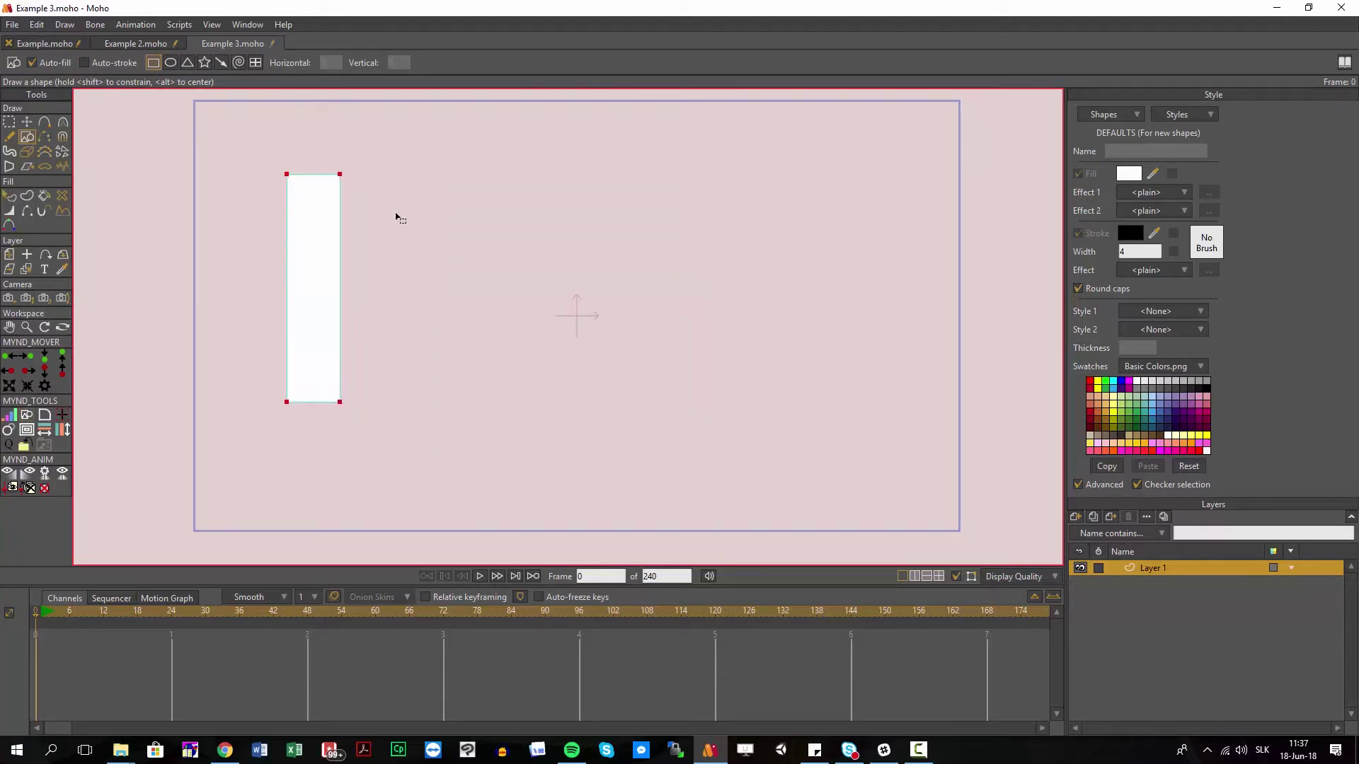
{"action": "key", "text": "q"}
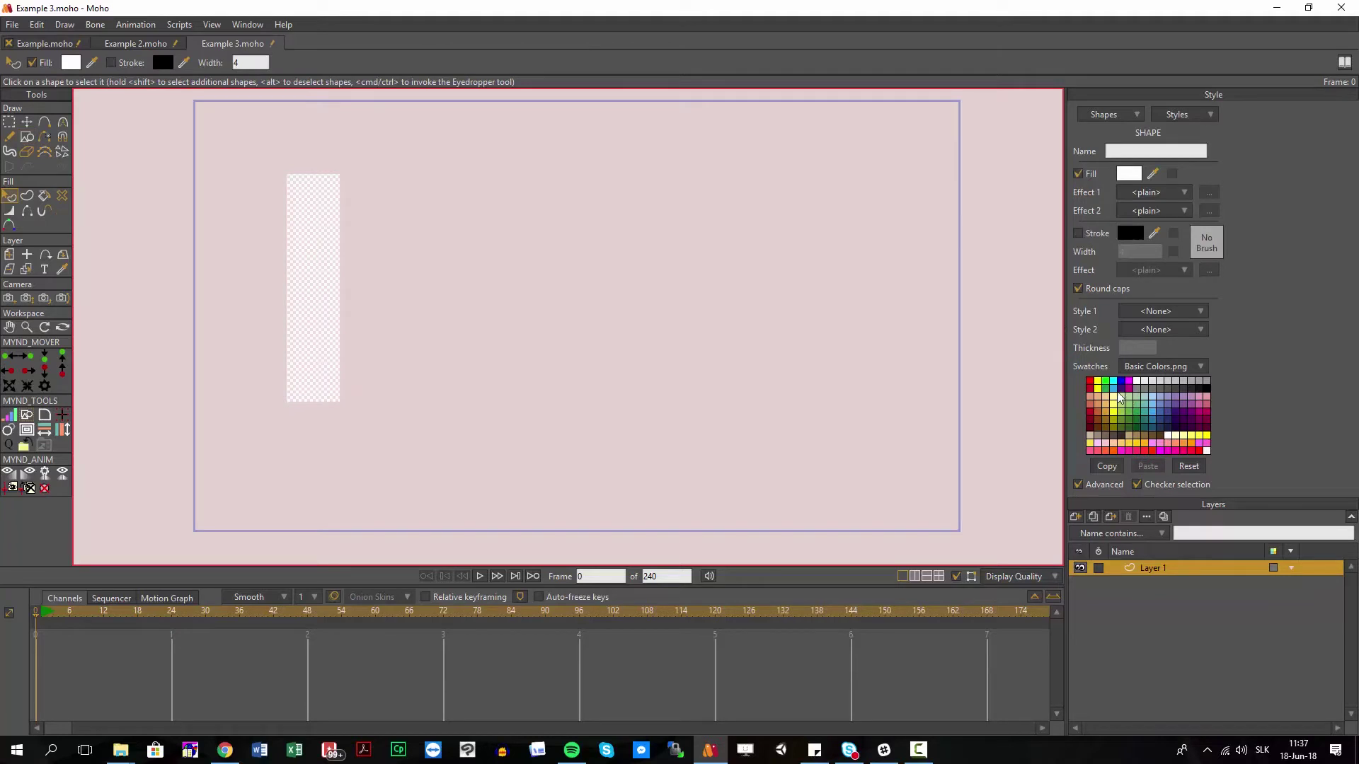
{"action": "left_click", "coordinate": [1119, 397]}
{"action": "key", "text": "g"}
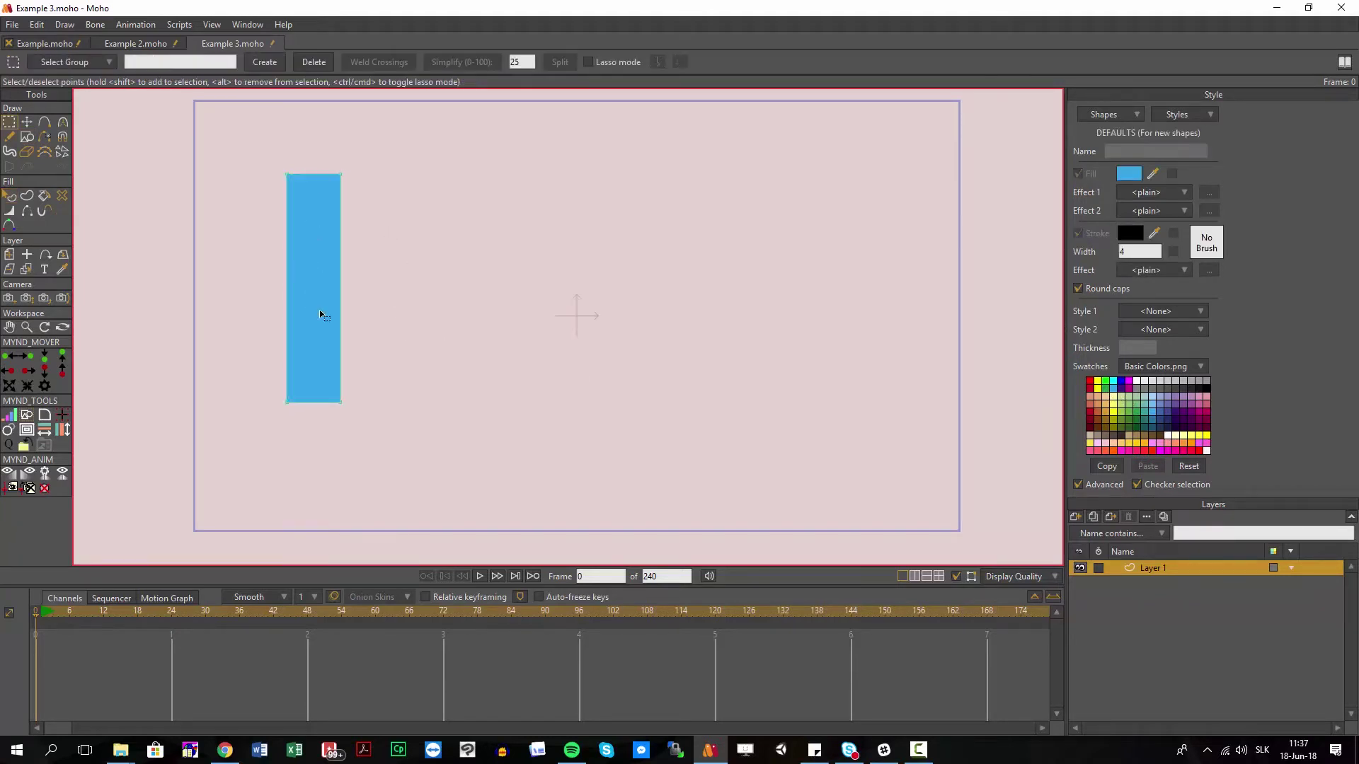
{"action": "left_click", "coordinate": [323, 318]}
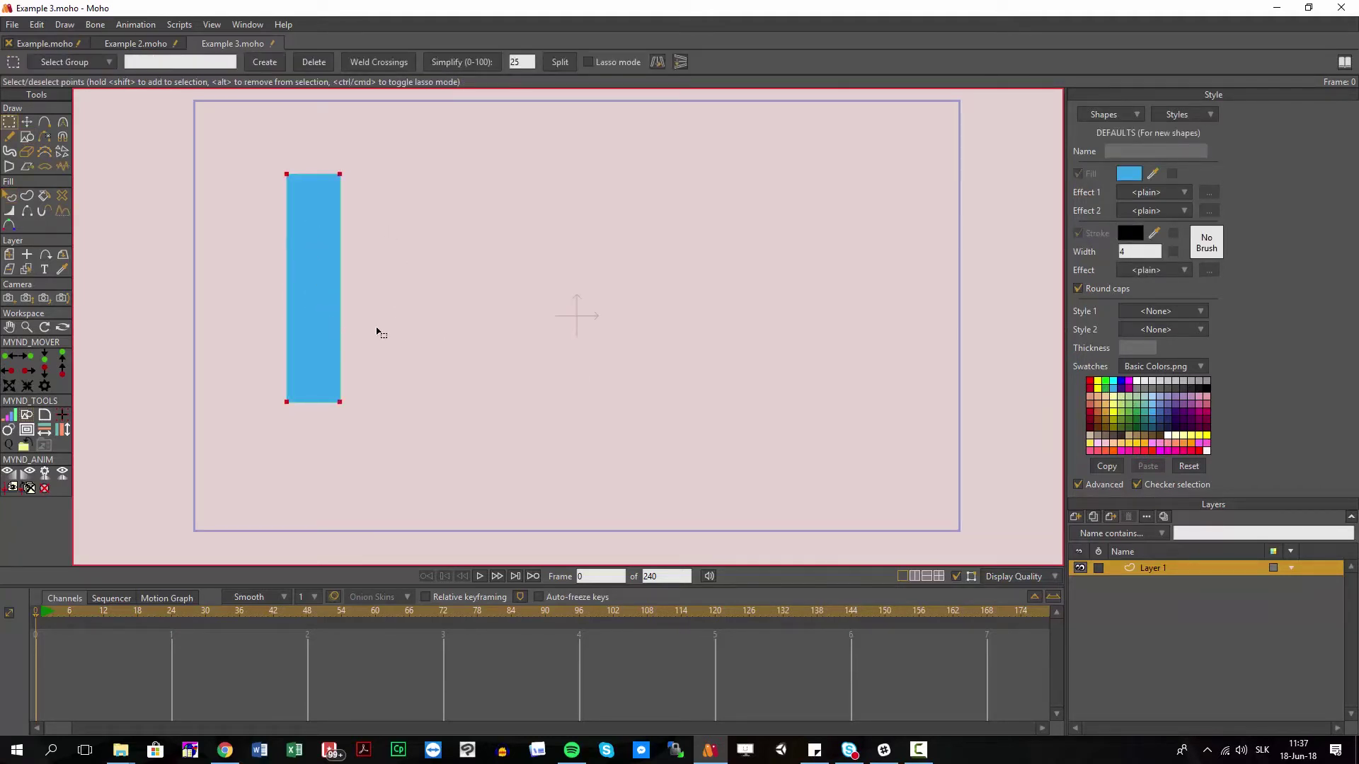
Paste a copy of the rectangle beside the original and lower the copy's top edge.
{"action": "key", "text": "ctrl+c"}
{"action": "key", "text": "ctrl+v"}
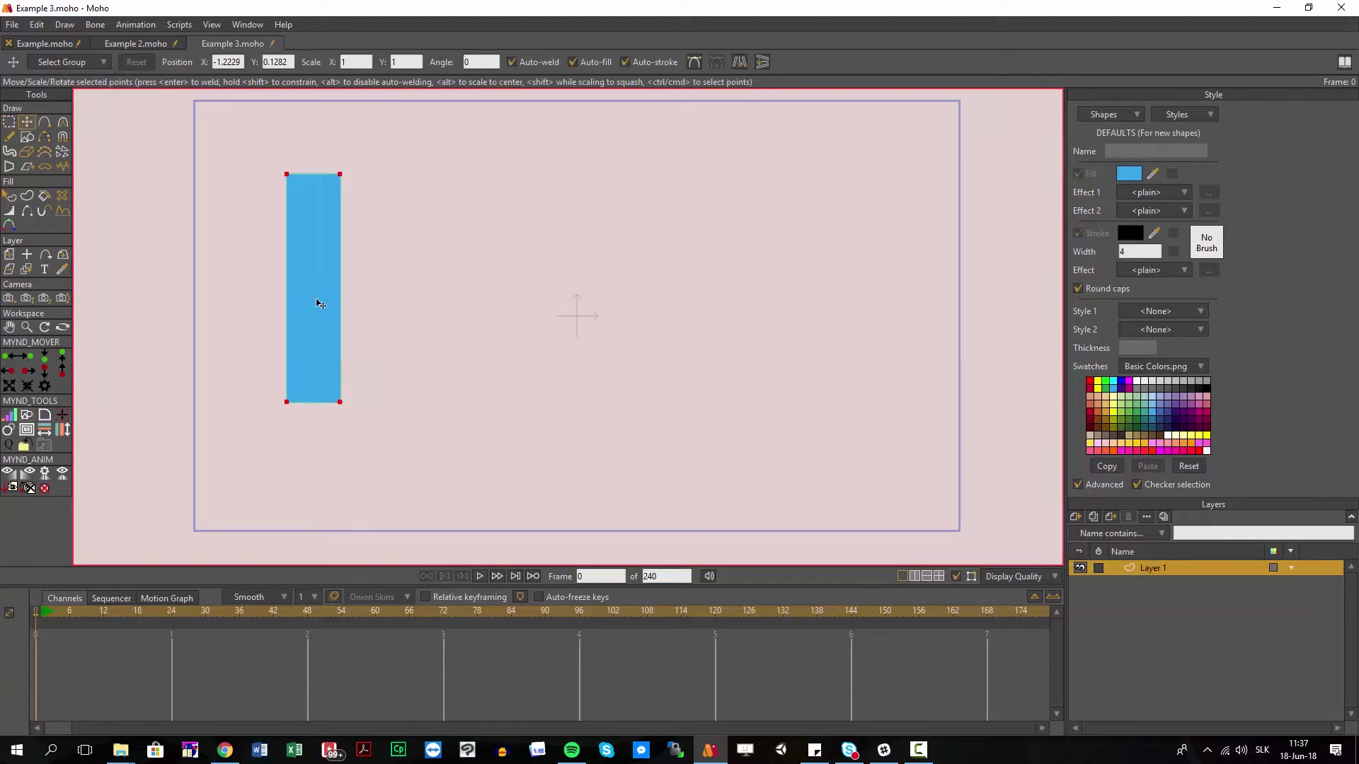
{"action": "left_click_drag", "start_coordinate": [318, 300], "coordinate": [404, 313]}
{"action": "key", "text": "g"}
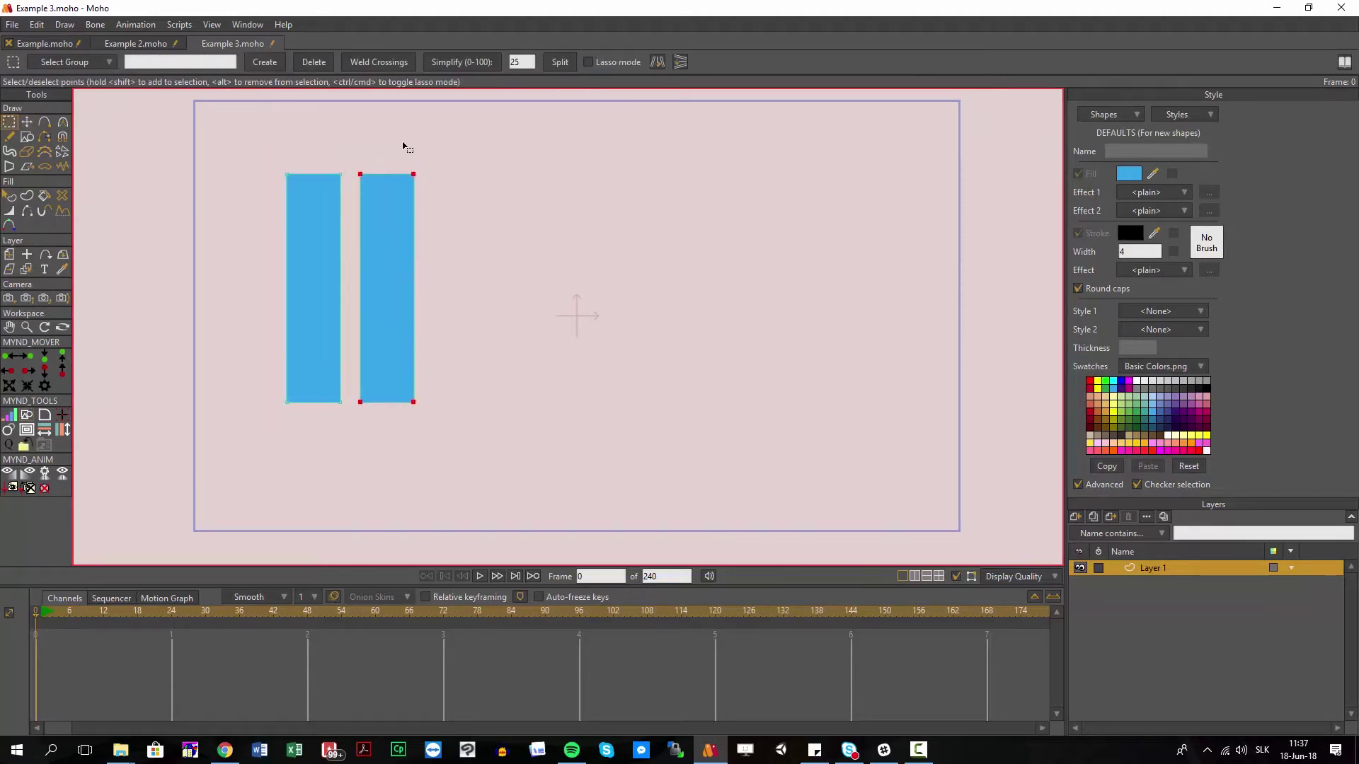
{"action": "left_click_drag", "start_coordinate": [351, 155], "coordinate": [474, 203]}
{"action": "key", "text": "t"}
{"action": "left_click_drag", "start_coordinate": [454, 187], "coordinate": [458, 219]}
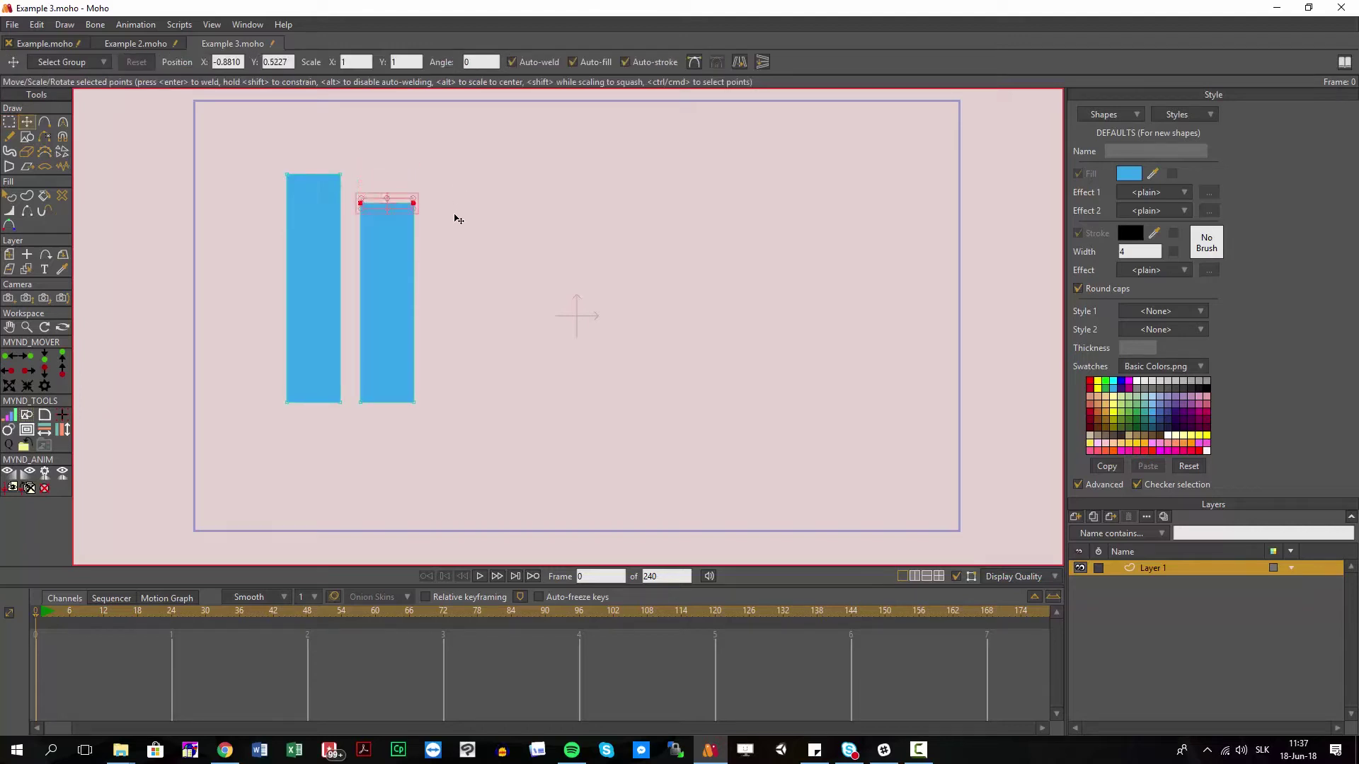
Make another copy of the shorter bar further right, then delete that extra copy.
{"action": "key", "text": "g"}
{"action": "left_click_drag", "start_coordinate": [353, 188], "coordinate": [460, 231]}
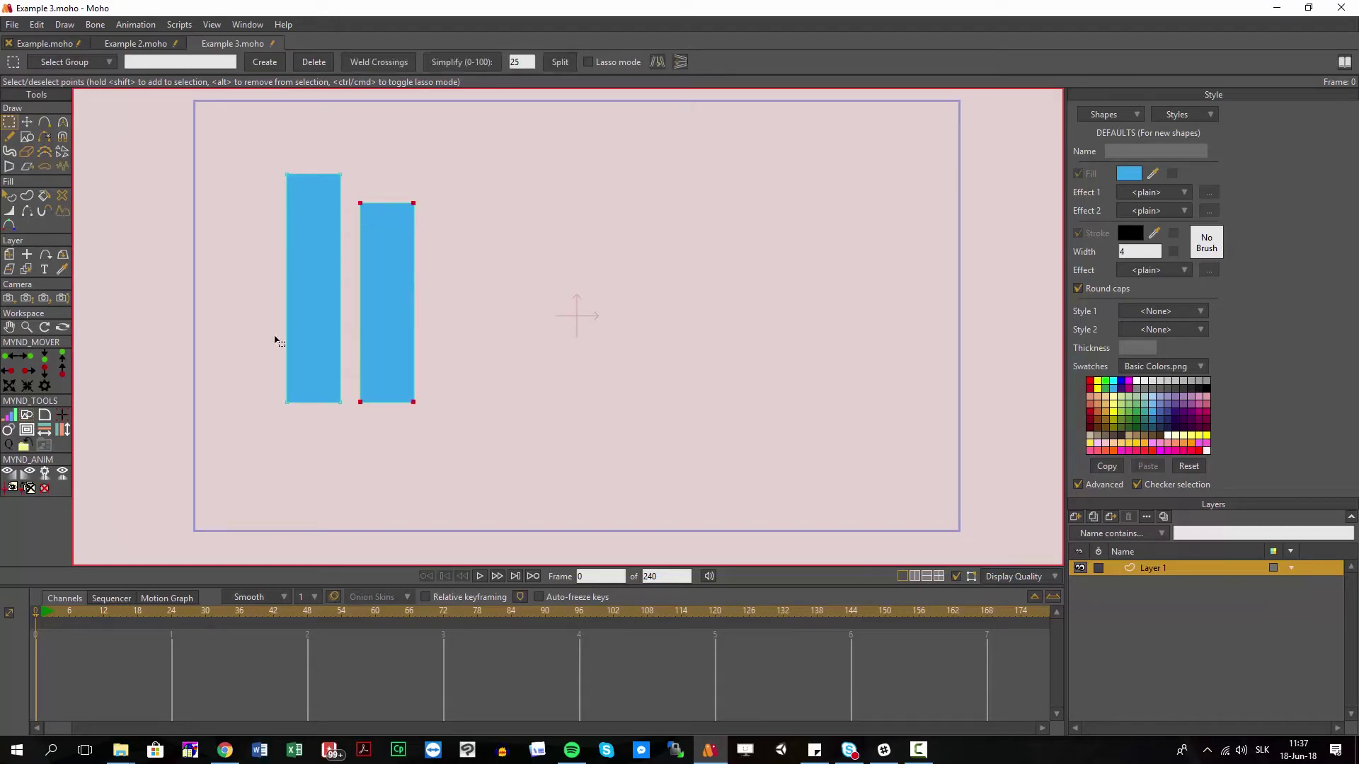
{"action": "key", "text": "ctrl+c"}
{"action": "key", "text": "ctrl+v"}
{"action": "left_click_drag", "start_coordinate": [392, 336], "coordinate": [464, 301]}
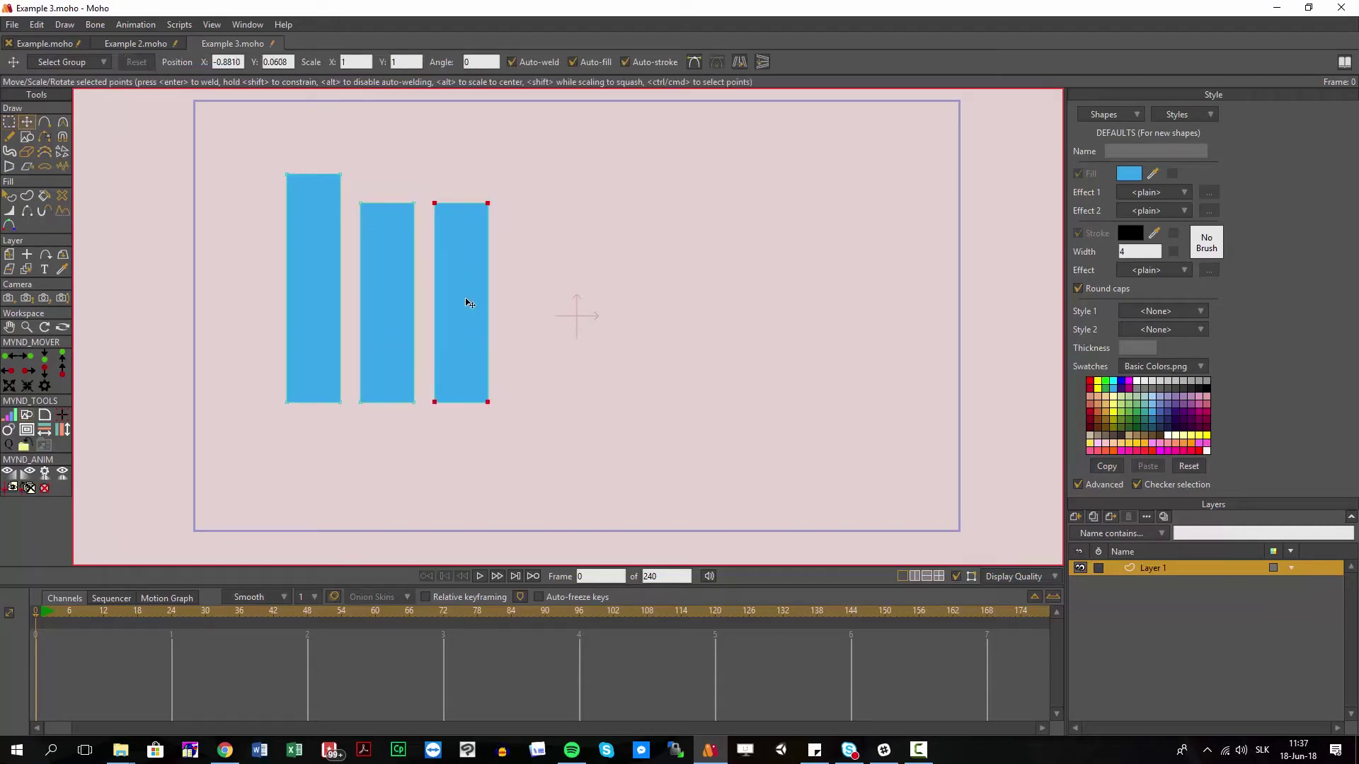
{"action": "key", "text": "g"}
{"action": "key", "text": "t"}
{"action": "mouse_move", "coordinate": [428, 194]}
{"action": "left_mouse_down"}
{"action": "mouse_move", "coordinate": [515, 234]}
{"action": "mouse_move", "coordinate": [521, 281]}
{"action": "left_mouse_up"}
{"action": "key", "text": "g"}
{"action": "key", "text": "Delete"}
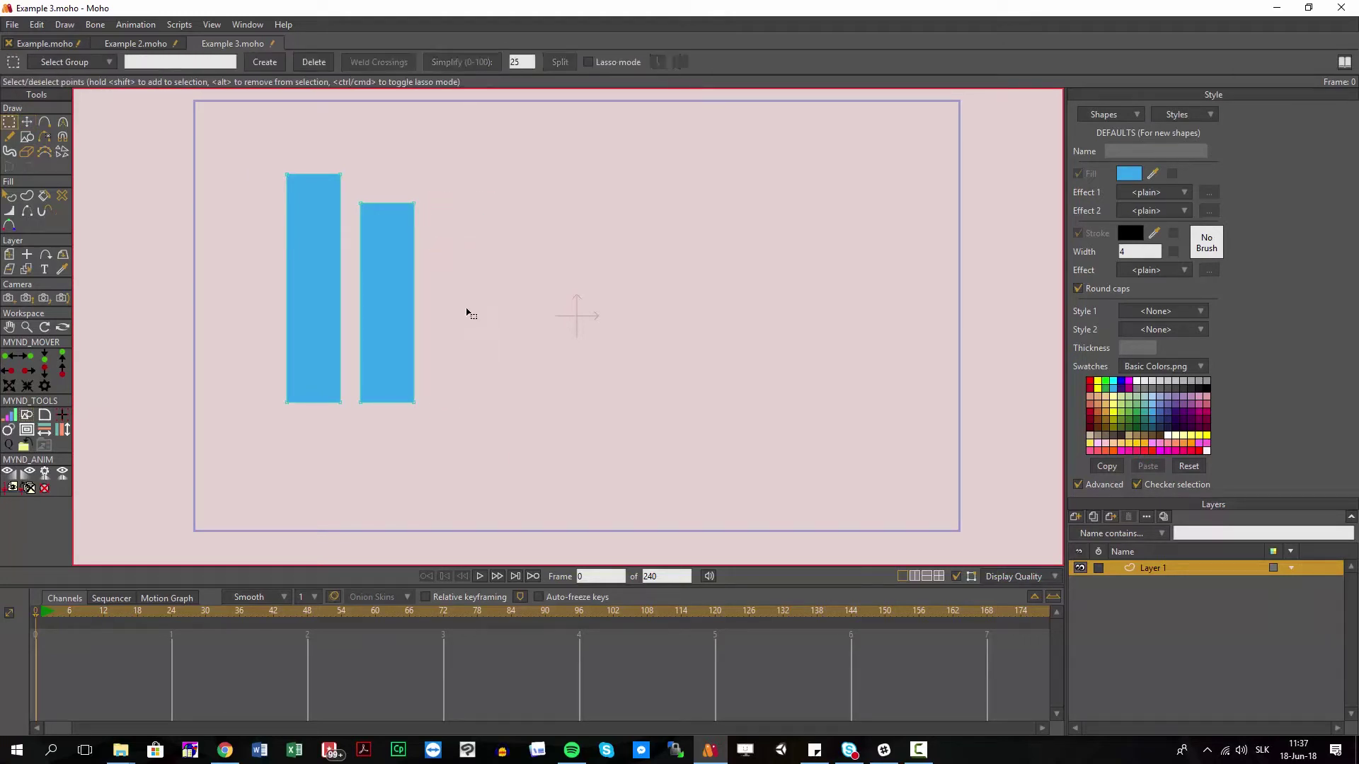
Fill the shorter right bar with a deeper blue using the Style panel's fill colour picker.
{"action": "left_click", "coordinate": [315, 201]}
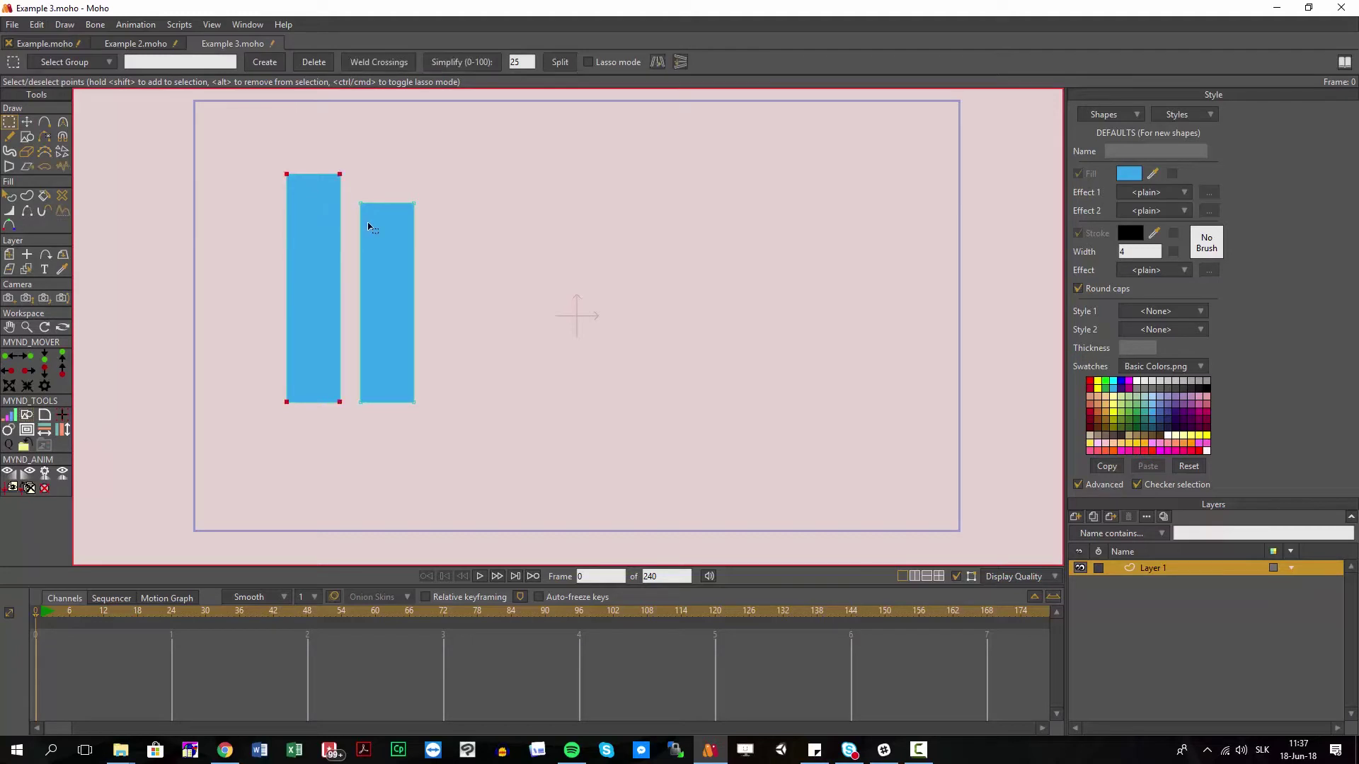
{"action": "left_click", "coordinate": [378, 227]}
{"action": "key", "text": "q"}
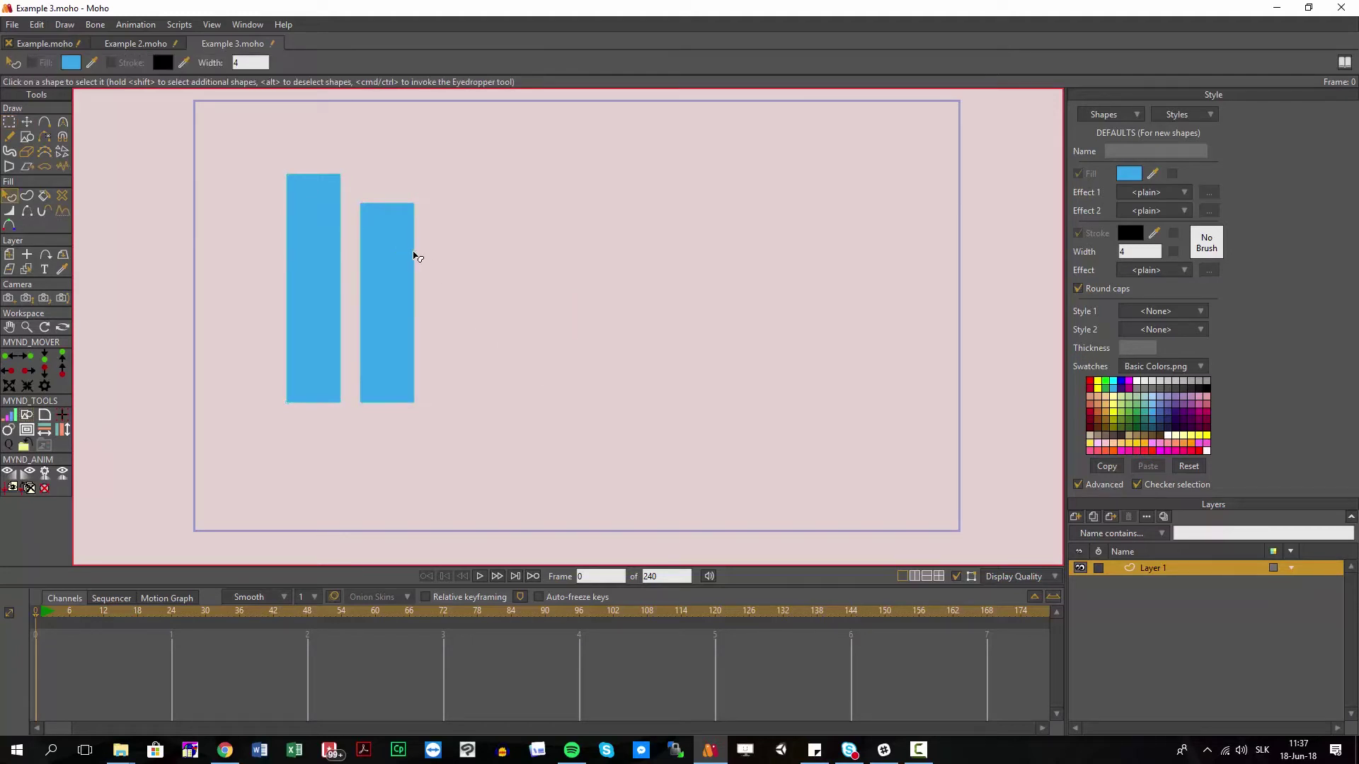
{"action": "left_click", "coordinate": [411, 252]}
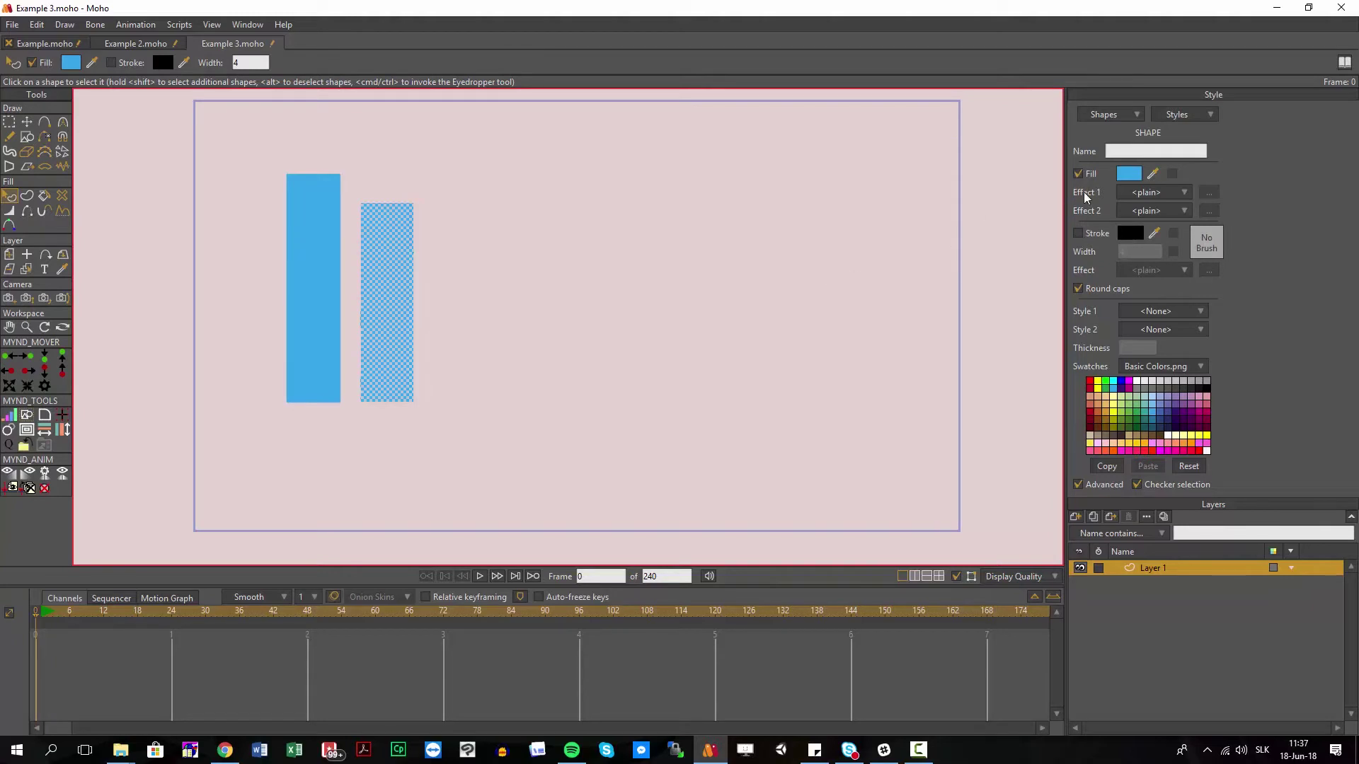
{"action": "left_click", "coordinate": [1129, 173]}
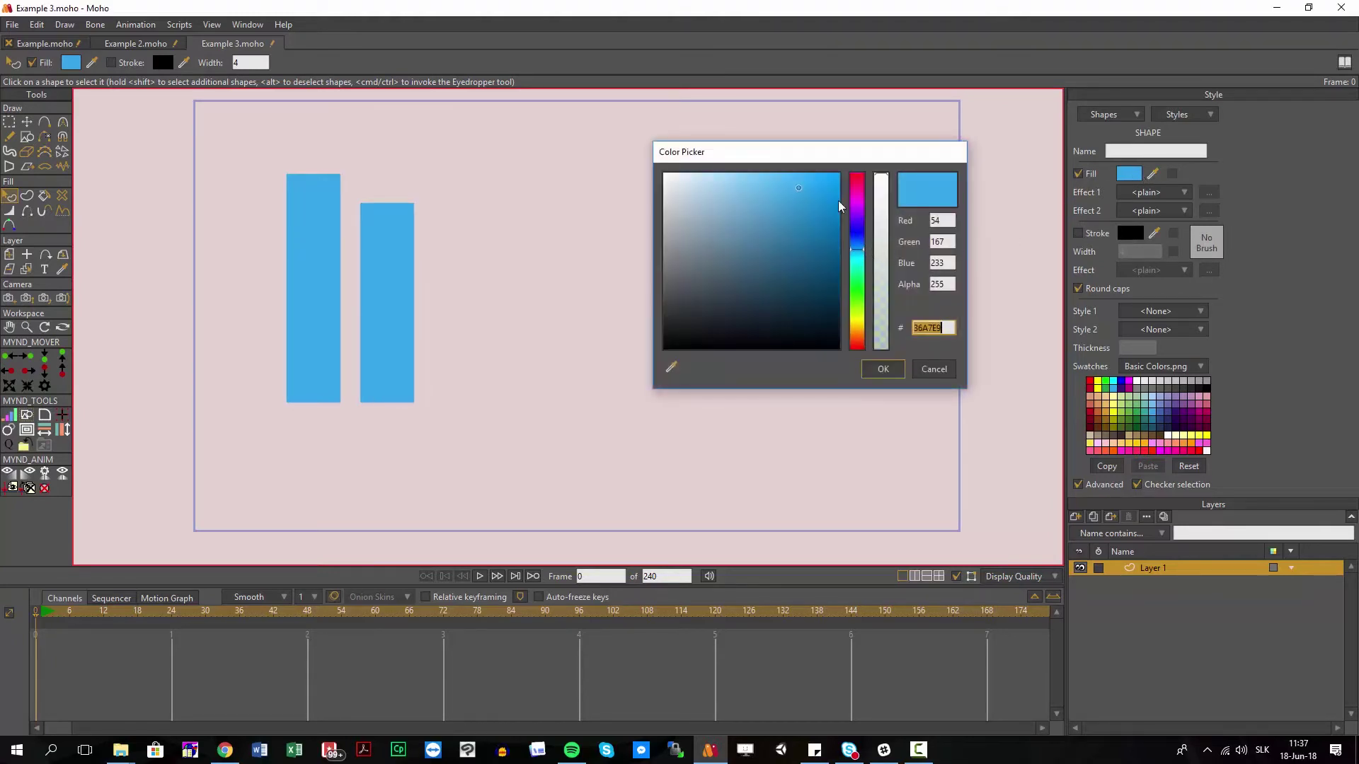
{"action": "left_click_drag", "start_coordinate": [798, 197], "coordinate": [786, 204]}
{"action": "left_click_drag", "start_coordinate": [862, 252], "coordinate": [861, 241]}
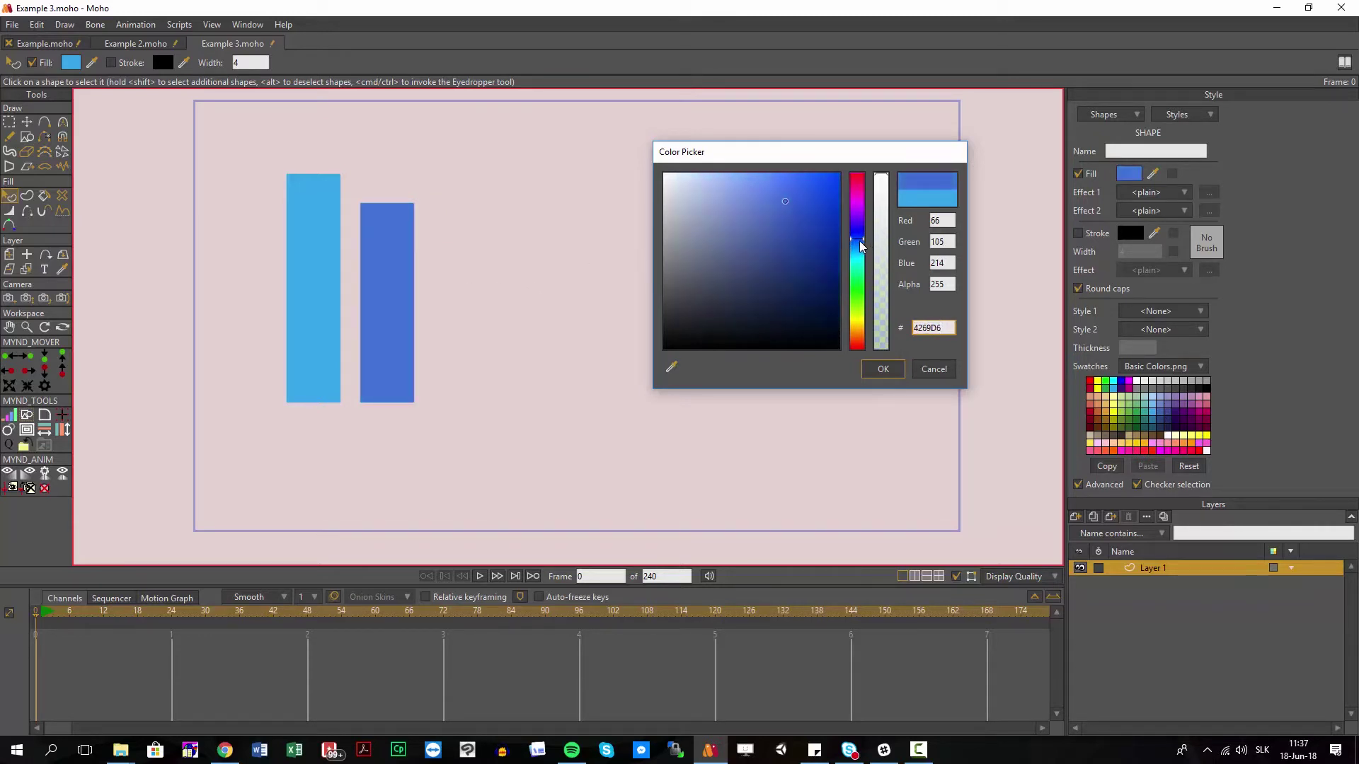
{"action": "left_click", "coordinate": [883, 368]}
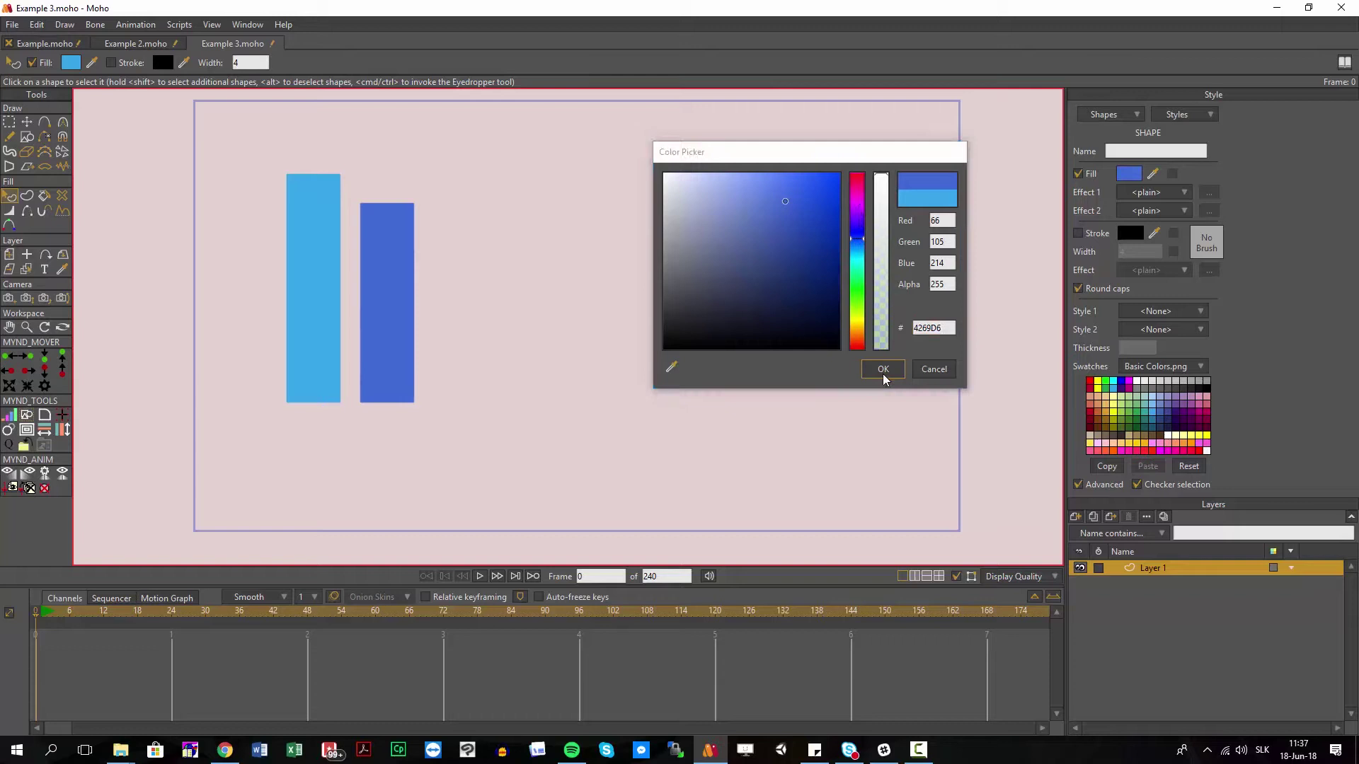
{"action": "key", "text": "g"}
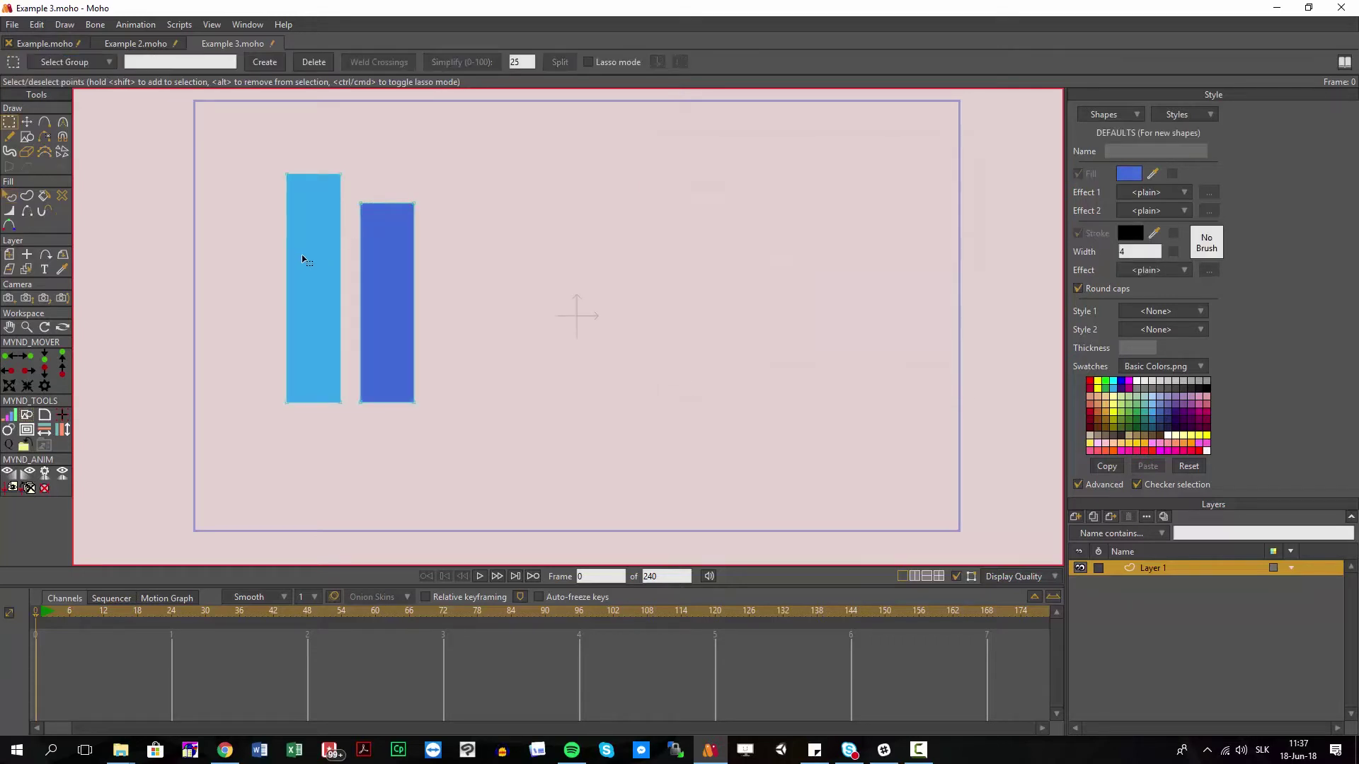
Add six offset clones of the bar, forming a row shading from light blue to dark grey.
{"action": "left_click", "coordinate": [303, 256]}
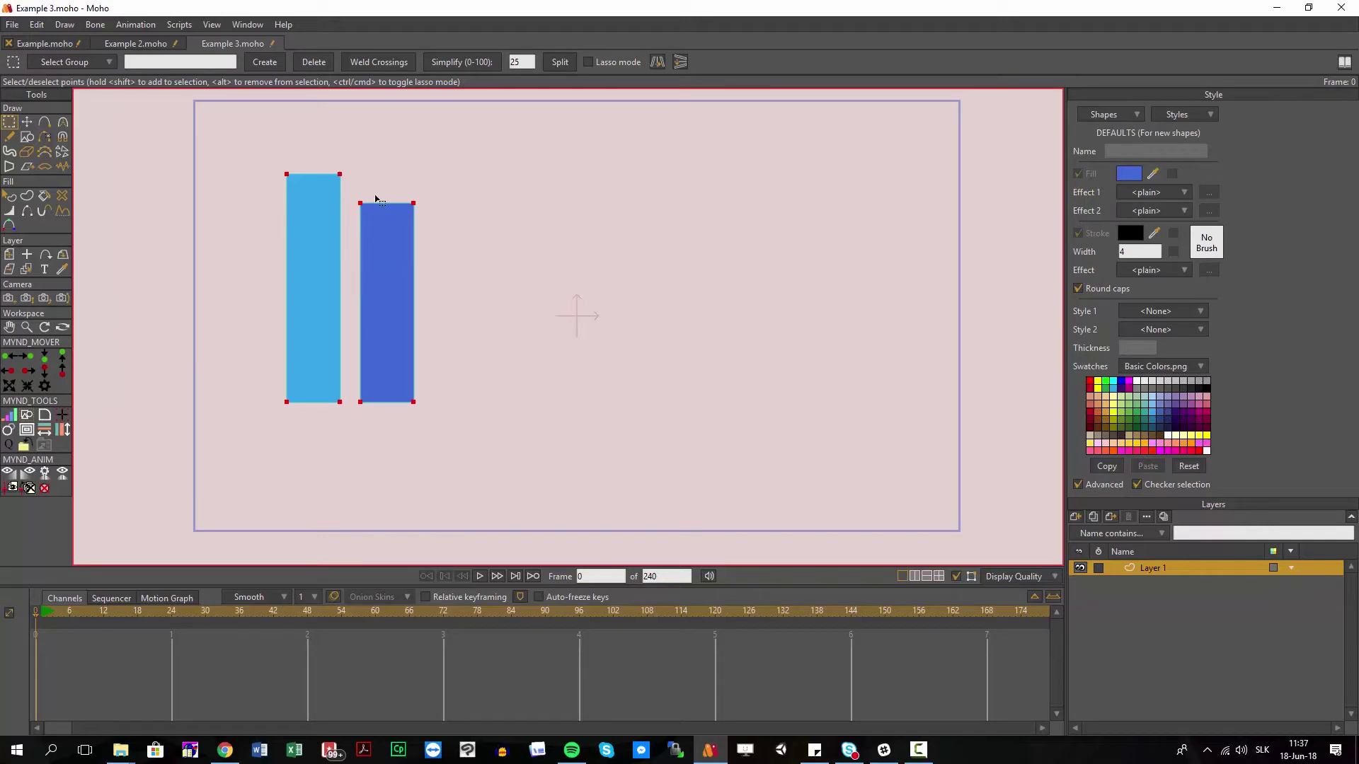
{"action": "left_click", "coordinate": [16, 416]}
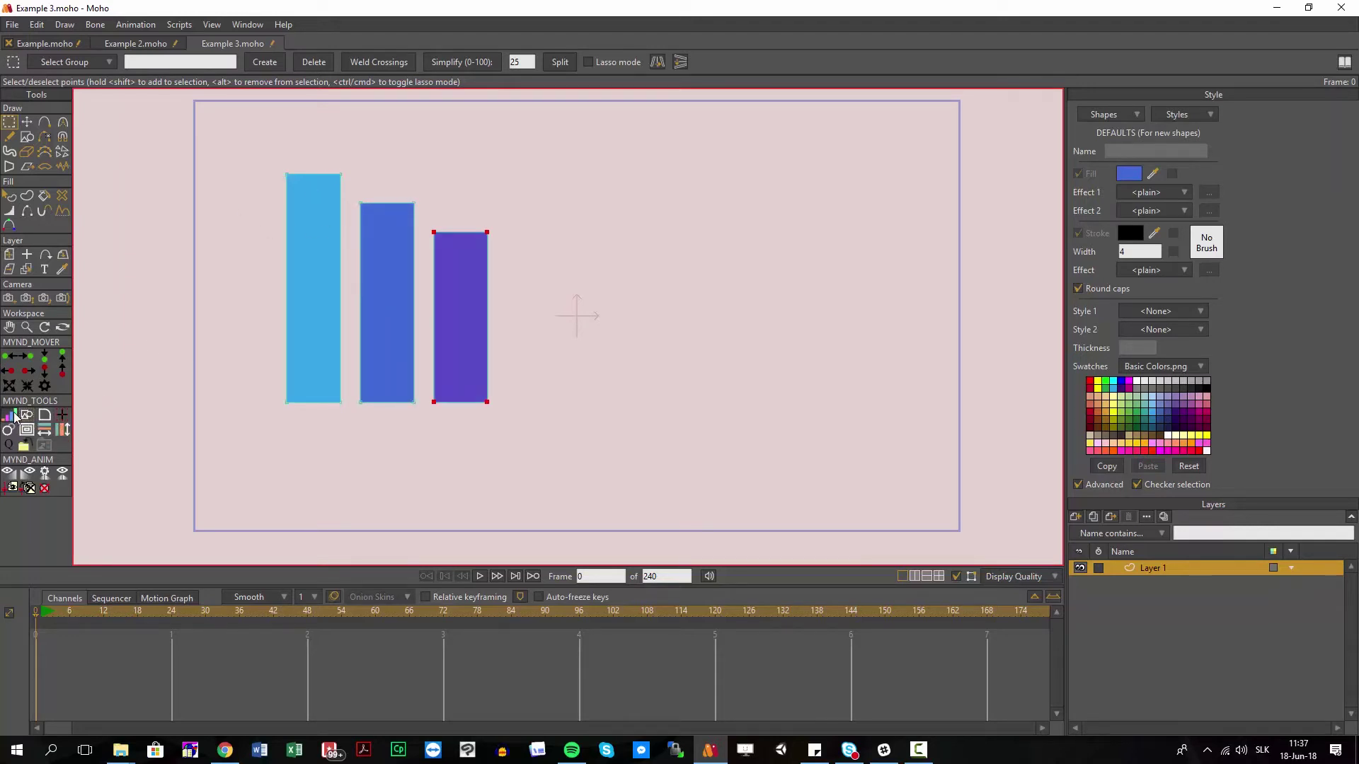
{"action": "left_click", "coordinate": [14, 417]}
{"action": "left_click", "coordinate": [15, 416]}
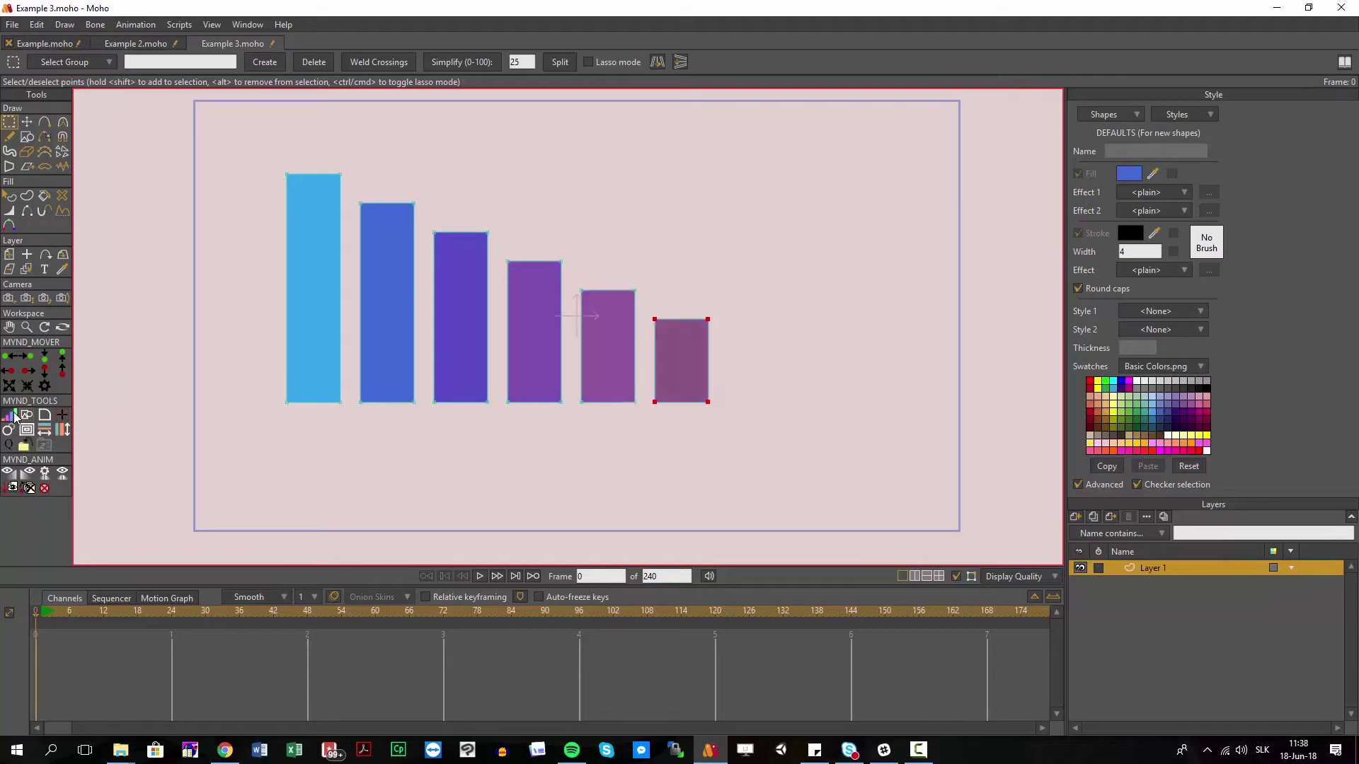
{"action": "left_click", "coordinate": [16, 416]}
{"action": "left_click", "coordinate": [15, 417]}
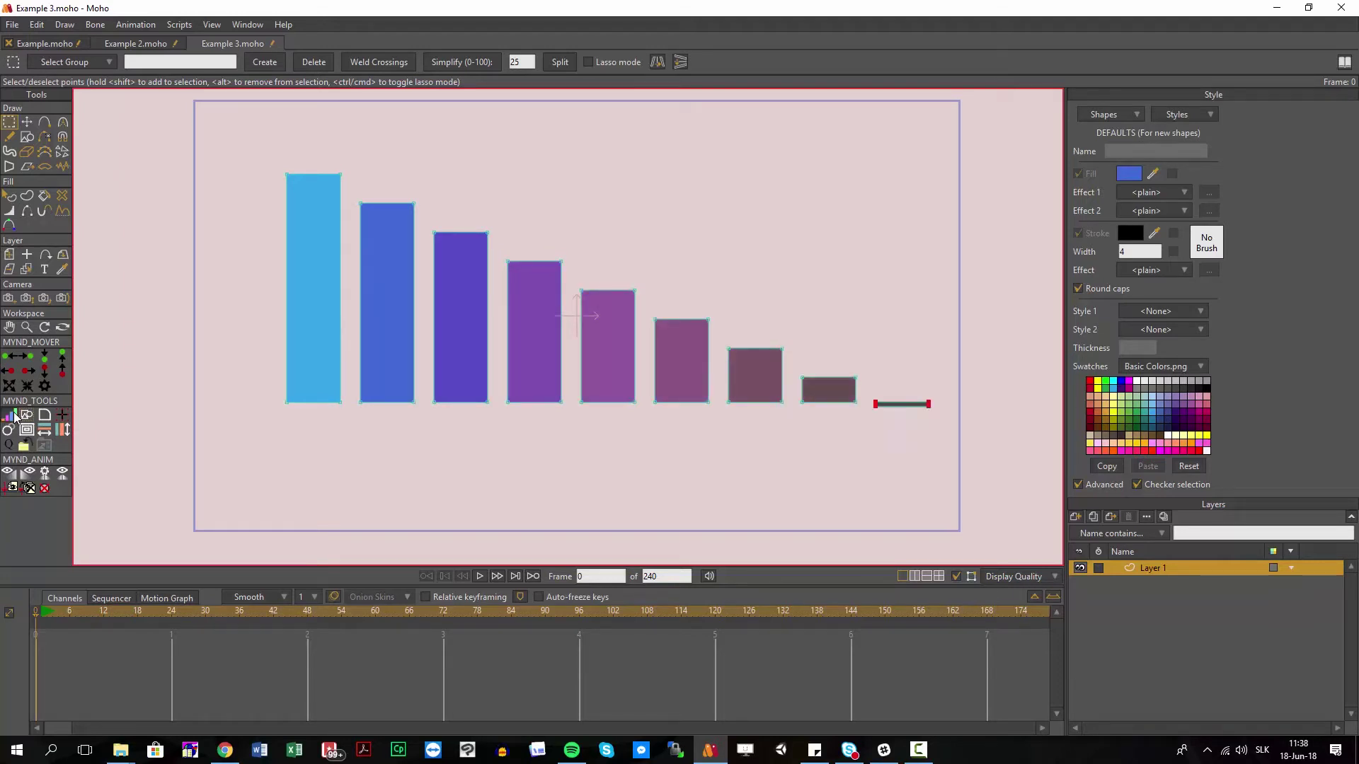
{"action": "left_click", "coordinate": [15, 417]}
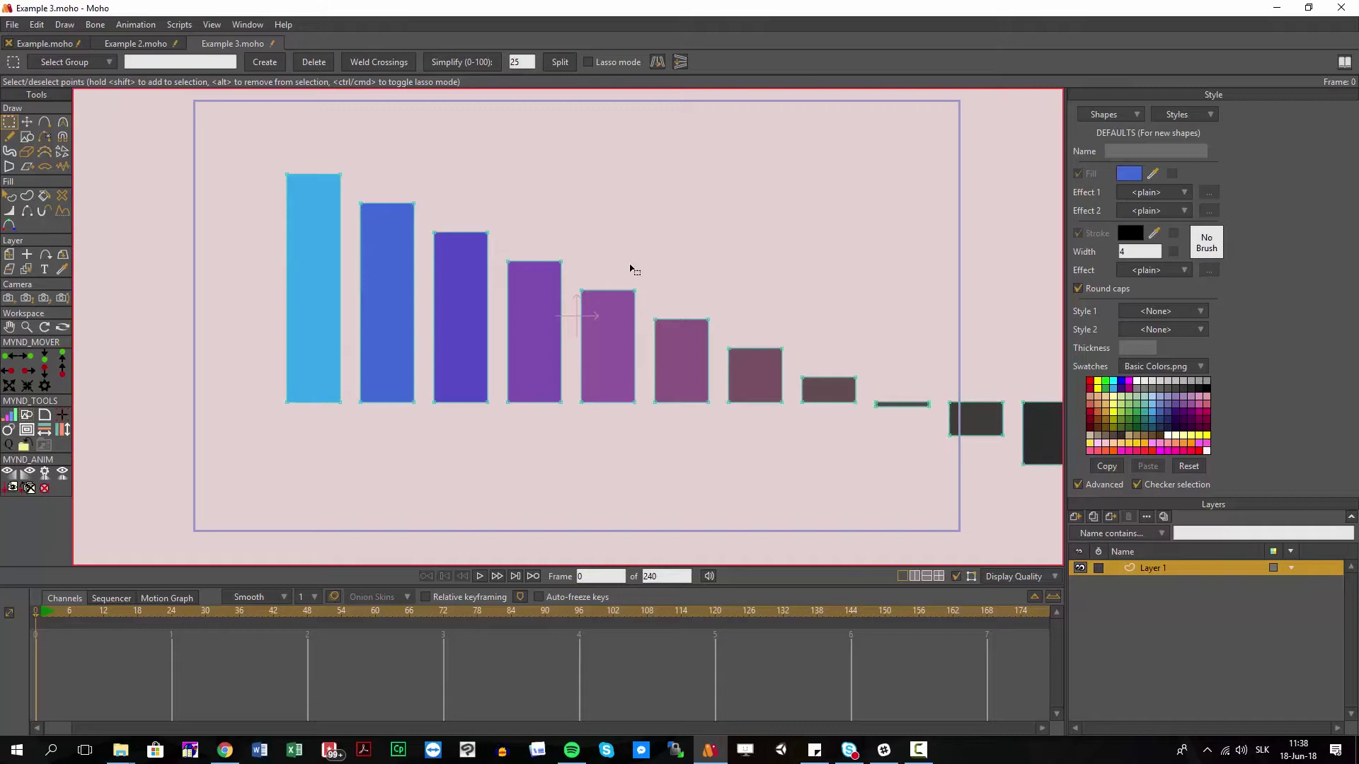
{"action": "scroll", "coordinate": [637, 271], "scroll_direction": "down", "scroll_amount": 3}
{"action": "scroll", "coordinate": [318, 361], "scroll_direction": "up", "scroll_amount": 3}
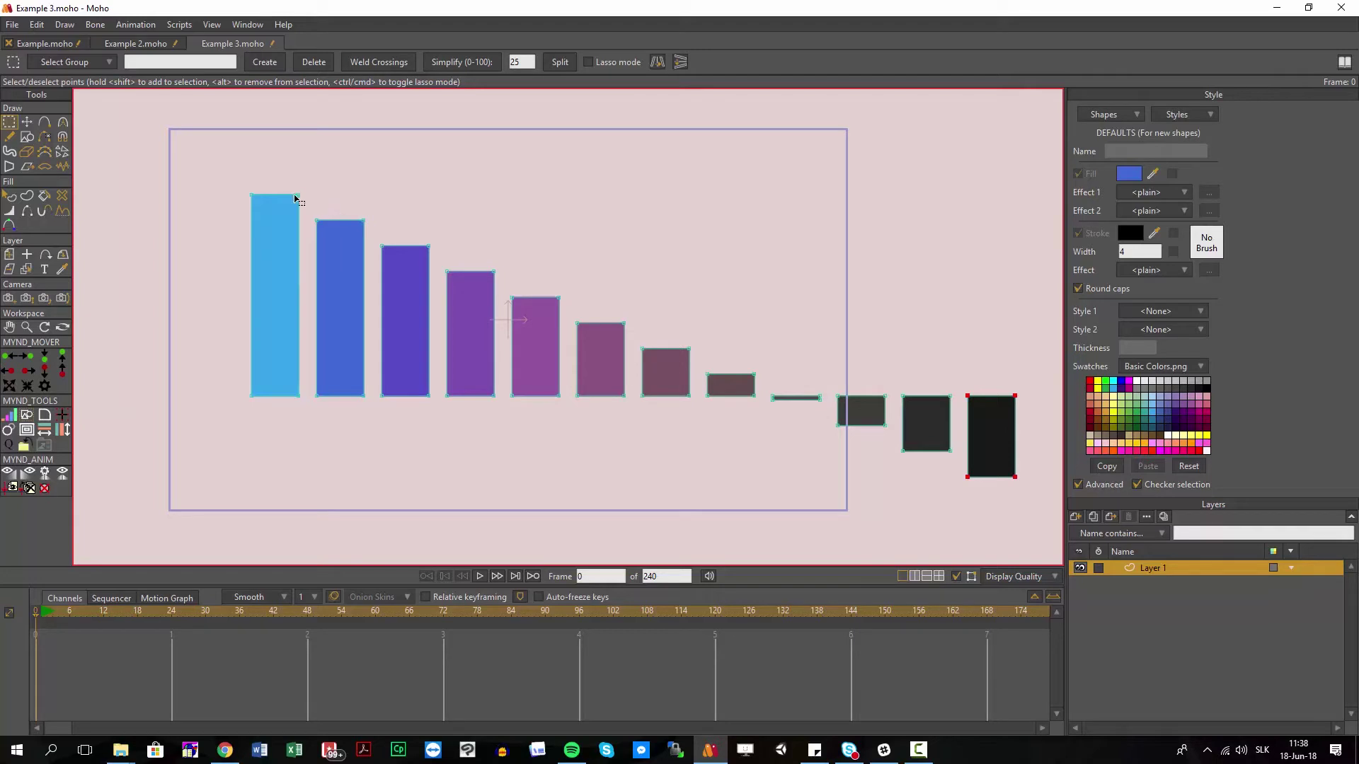
{"action": "left_click_drag", "start_coordinate": [858, 293], "coordinate": [796, 293]}
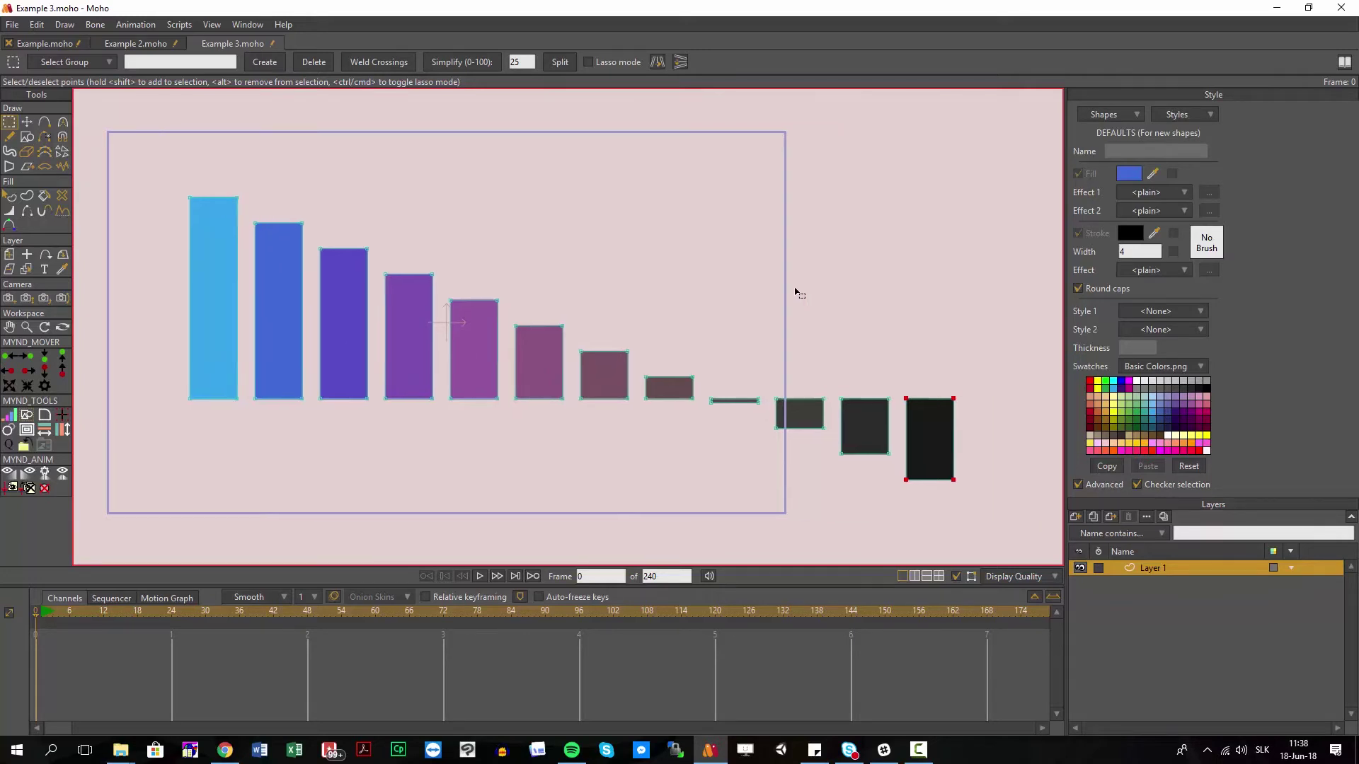
{"action": "left_click", "coordinate": [1132, 177]}
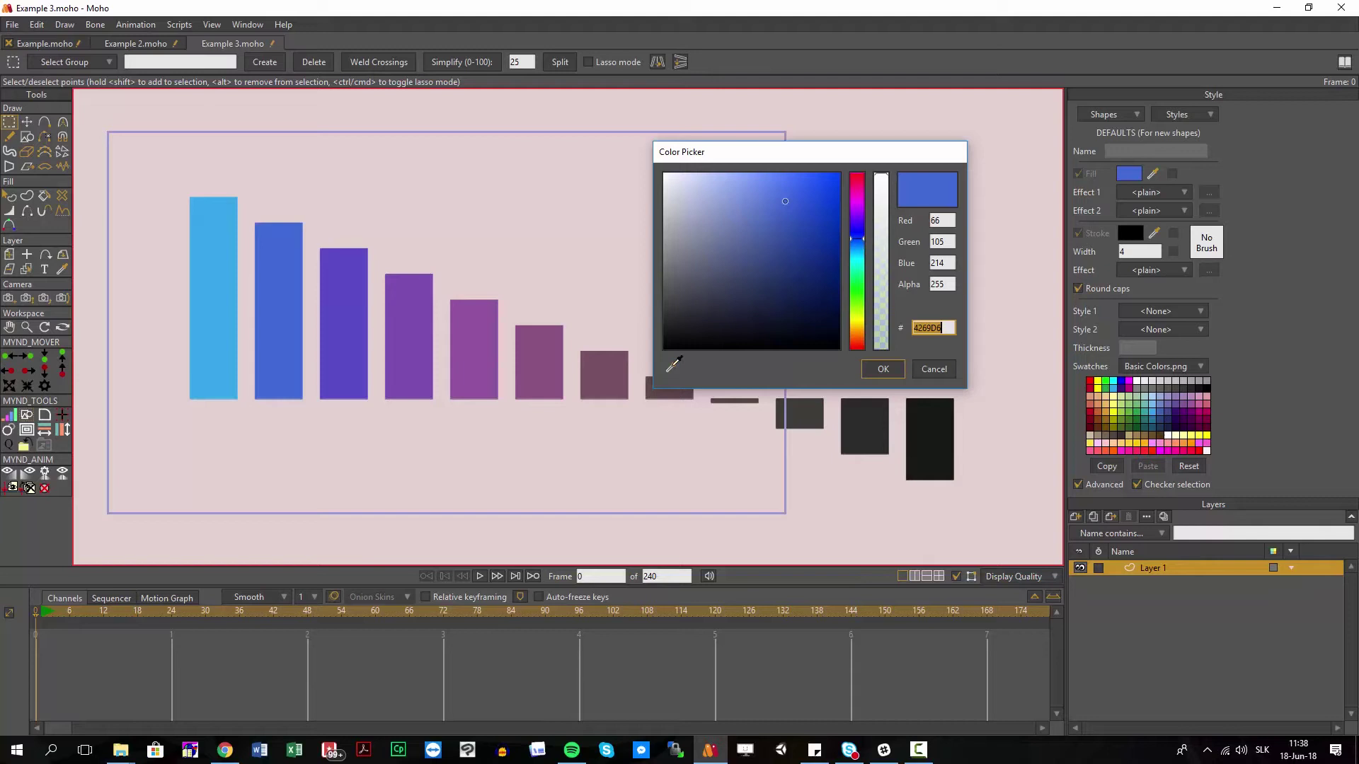
{"action": "left_click", "coordinate": [669, 368]}
{"action": "left_click", "coordinate": [218, 284]}
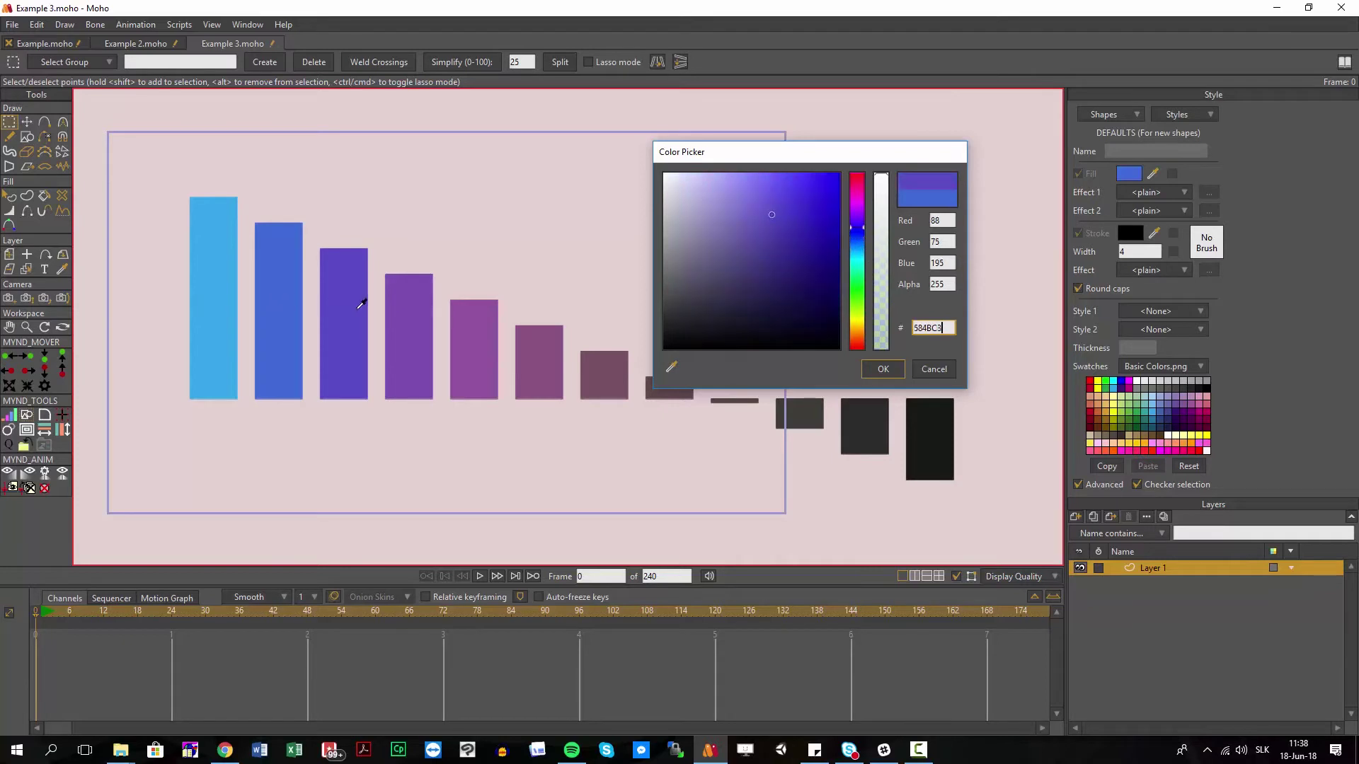
{"action": "left_click", "coordinate": [410, 301]}
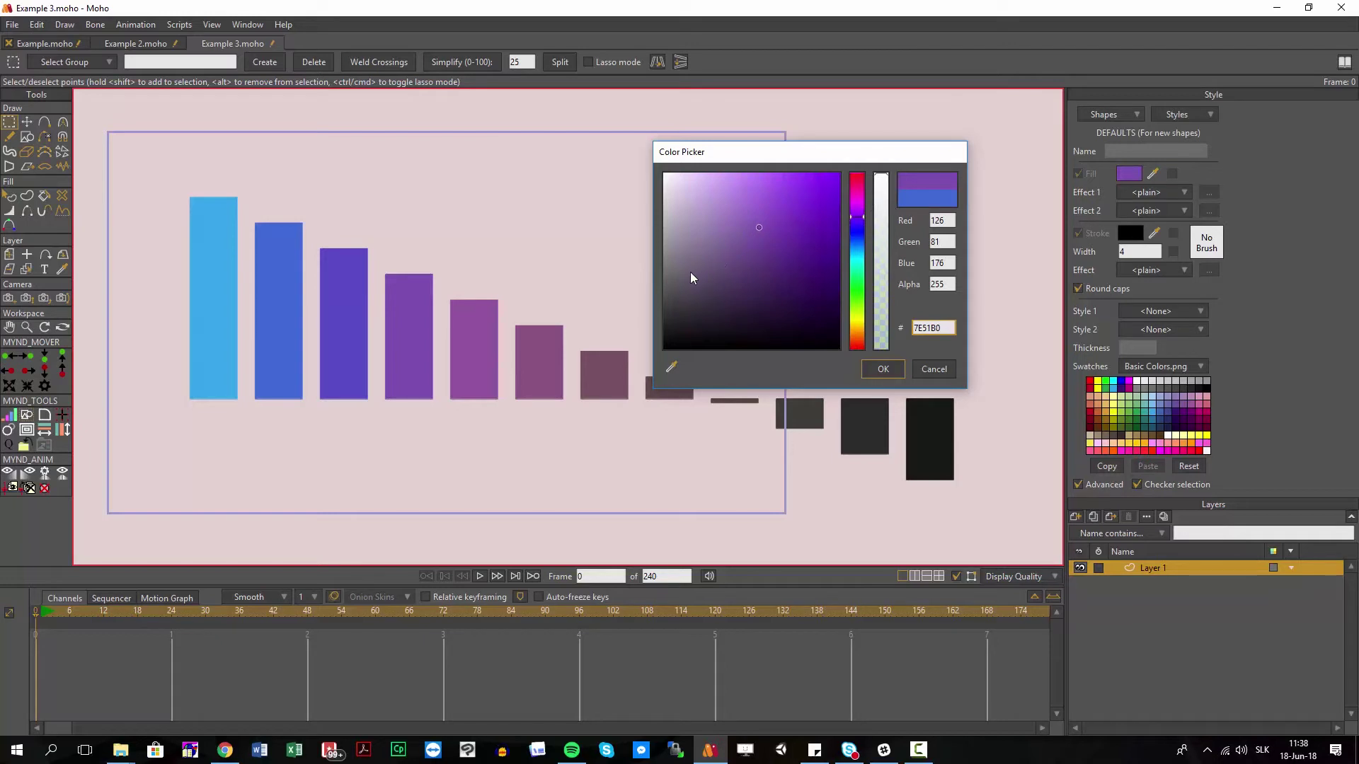
{"action": "left_click", "coordinate": [671, 368]}
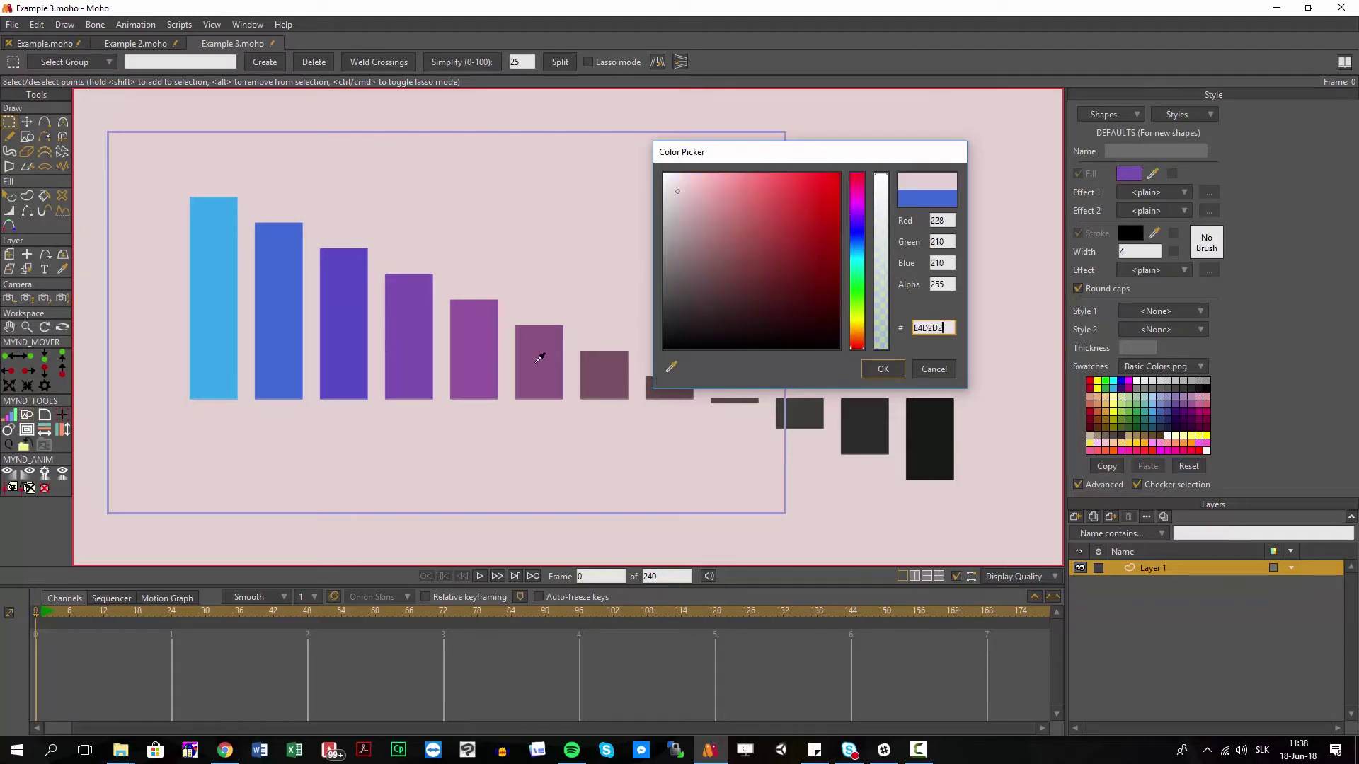
{"action": "left_click", "coordinate": [671, 368]}
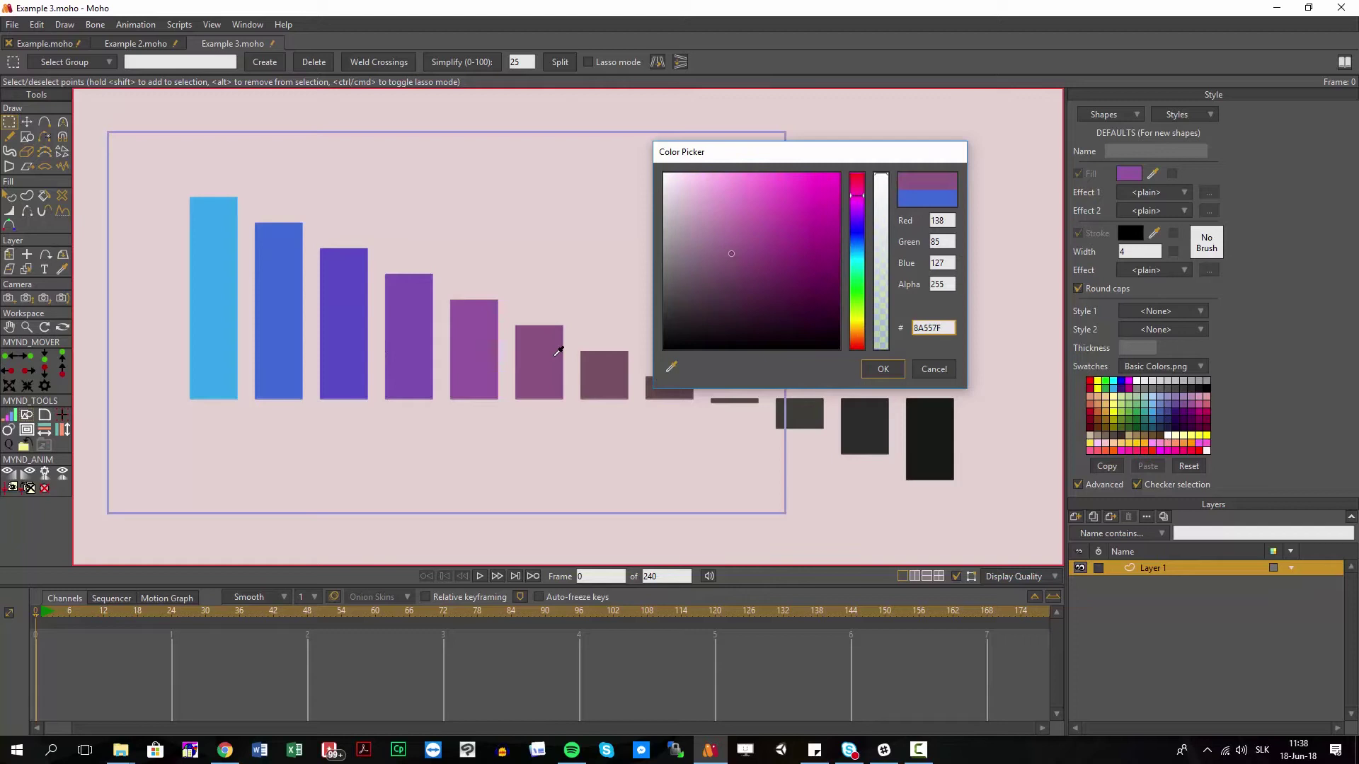
{"action": "left_click", "coordinate": [933, 369]}
{"action": "scroll", "coordinate": [574, 313], "scroll_direction": "down", "scroll_amount": 2}
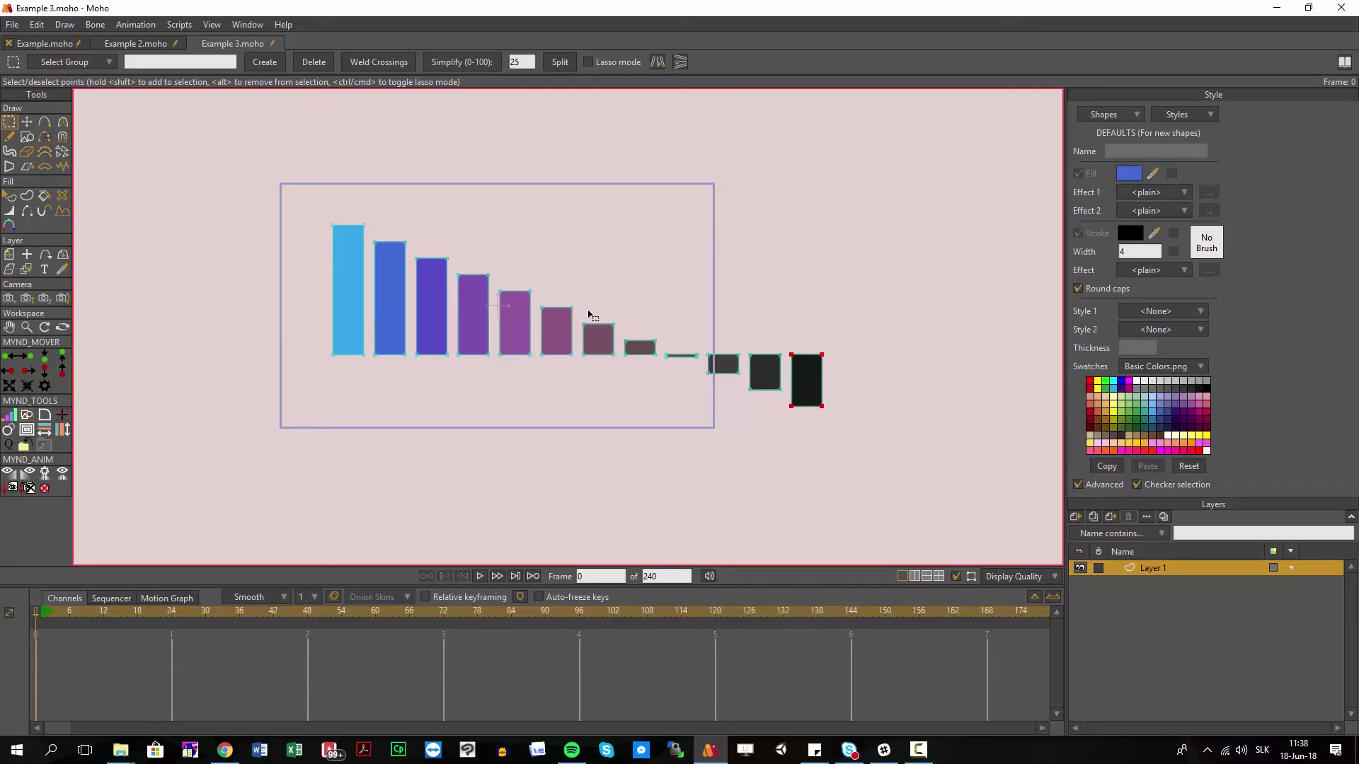
Marquee-select and delete all the bars, including the last light-blue one.
{"action": "left_click_drag", "start_coordinate": [882, 449], "coordinate": [373, 216]}
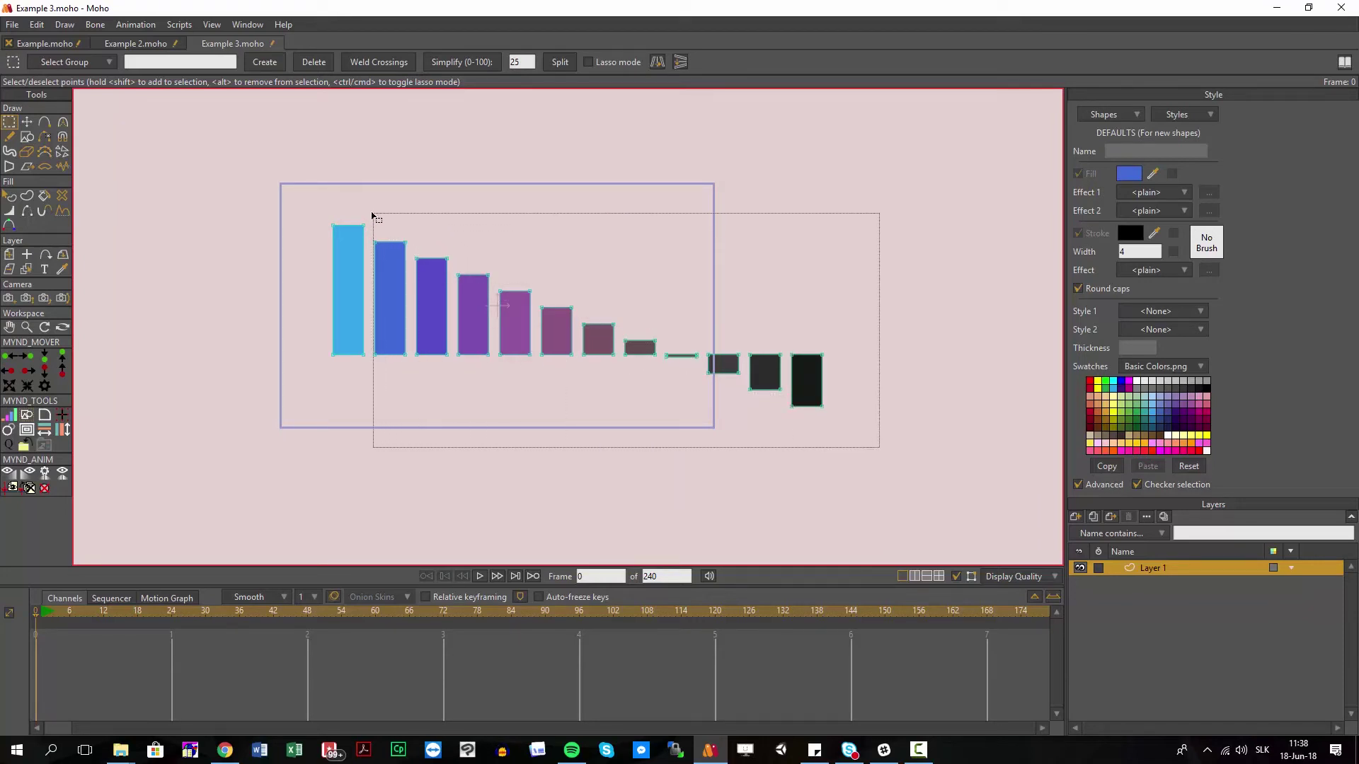
{"action": "key", "text": "Delete"}
{"action": "left_click_drag", "start_coordinate": [280, 192], "coordinate": [440, 507]}
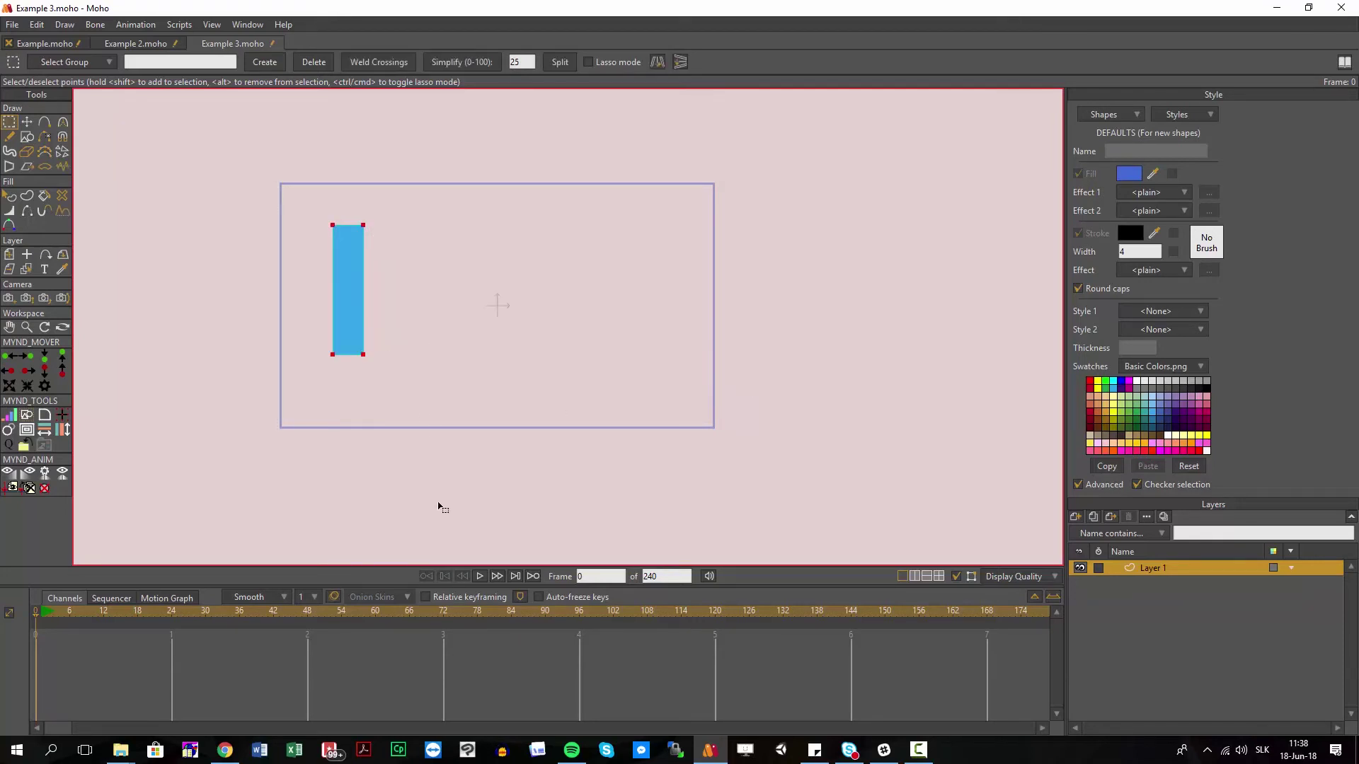
{"action": "key", "text": "Delete"}
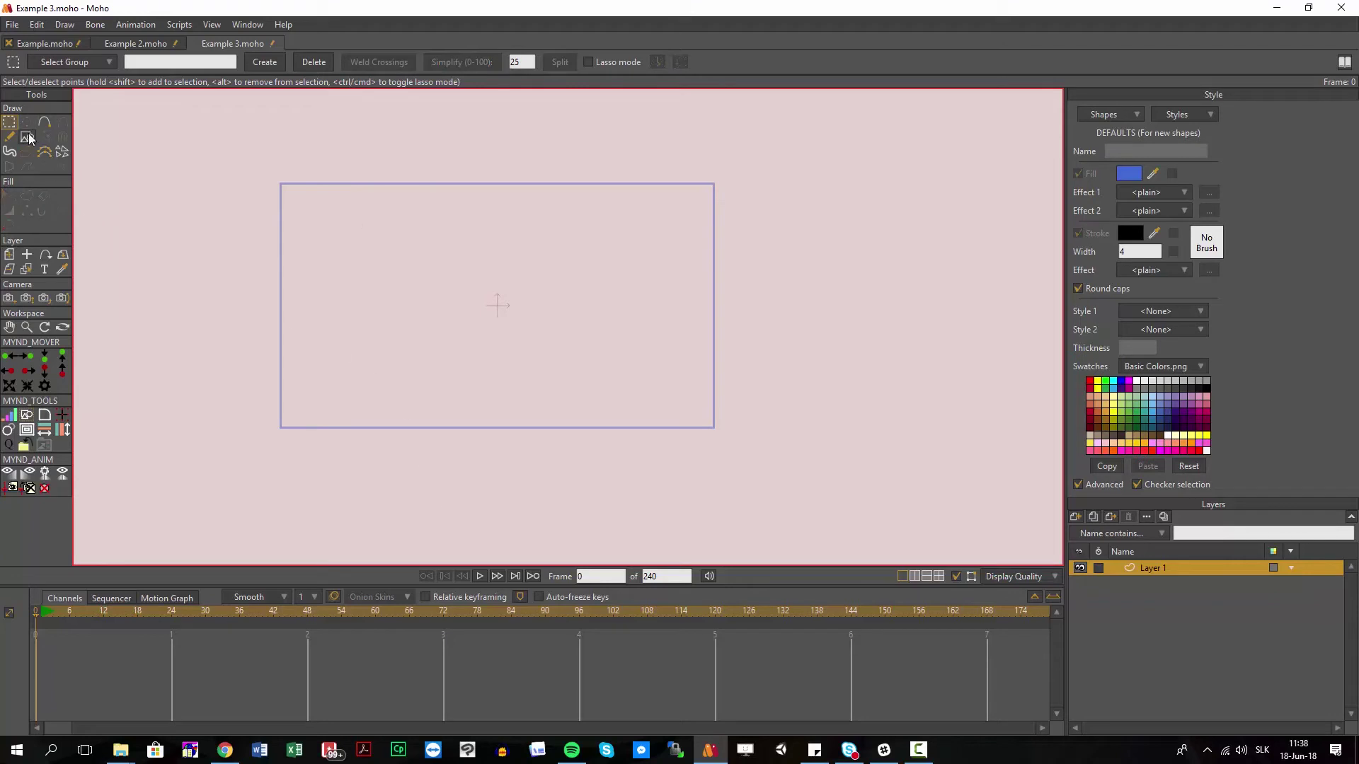
Draw a large blue circle in the frame centre and give it a black outline of width 6.
{"action": "left_click", "coordinate": [28, 136]}
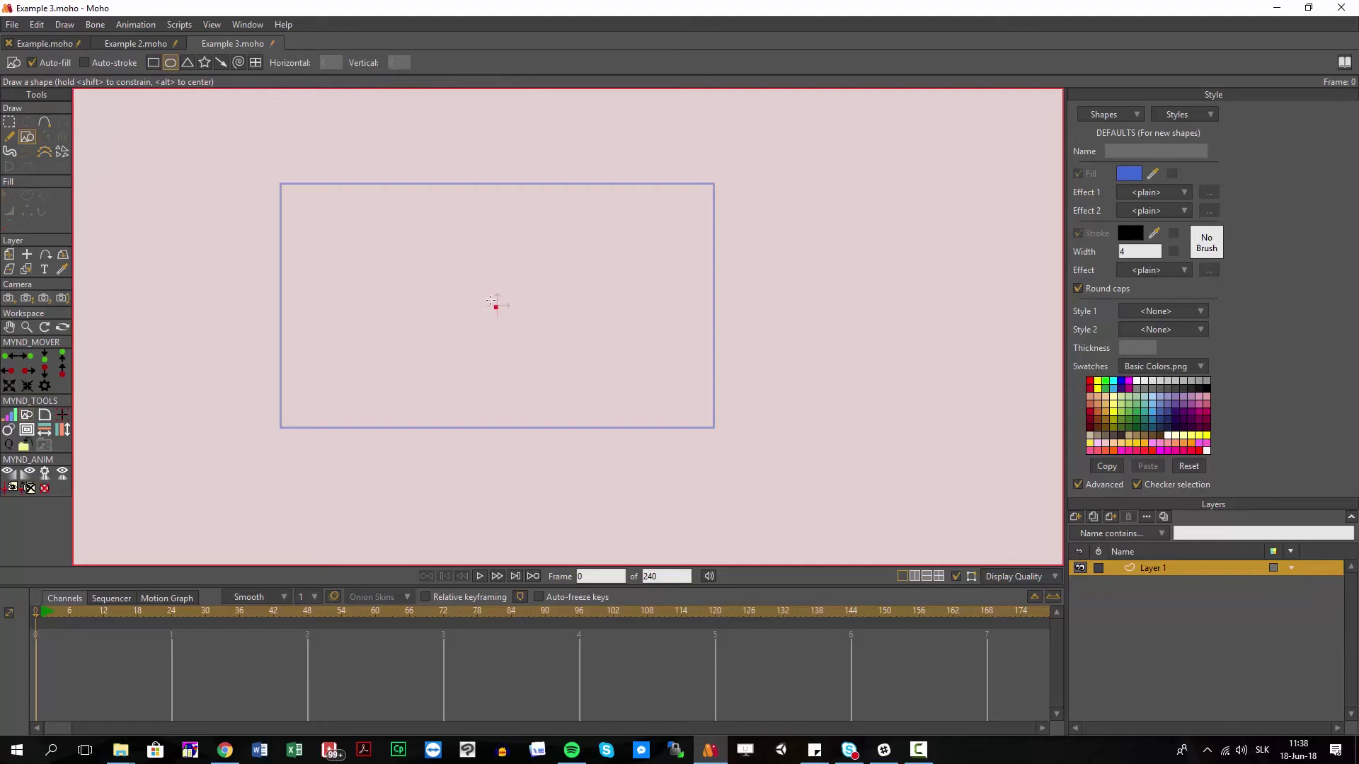
{"action": "left_click_drag", "start_coordinate": [494, 303], "coordinate": [389, 201]}
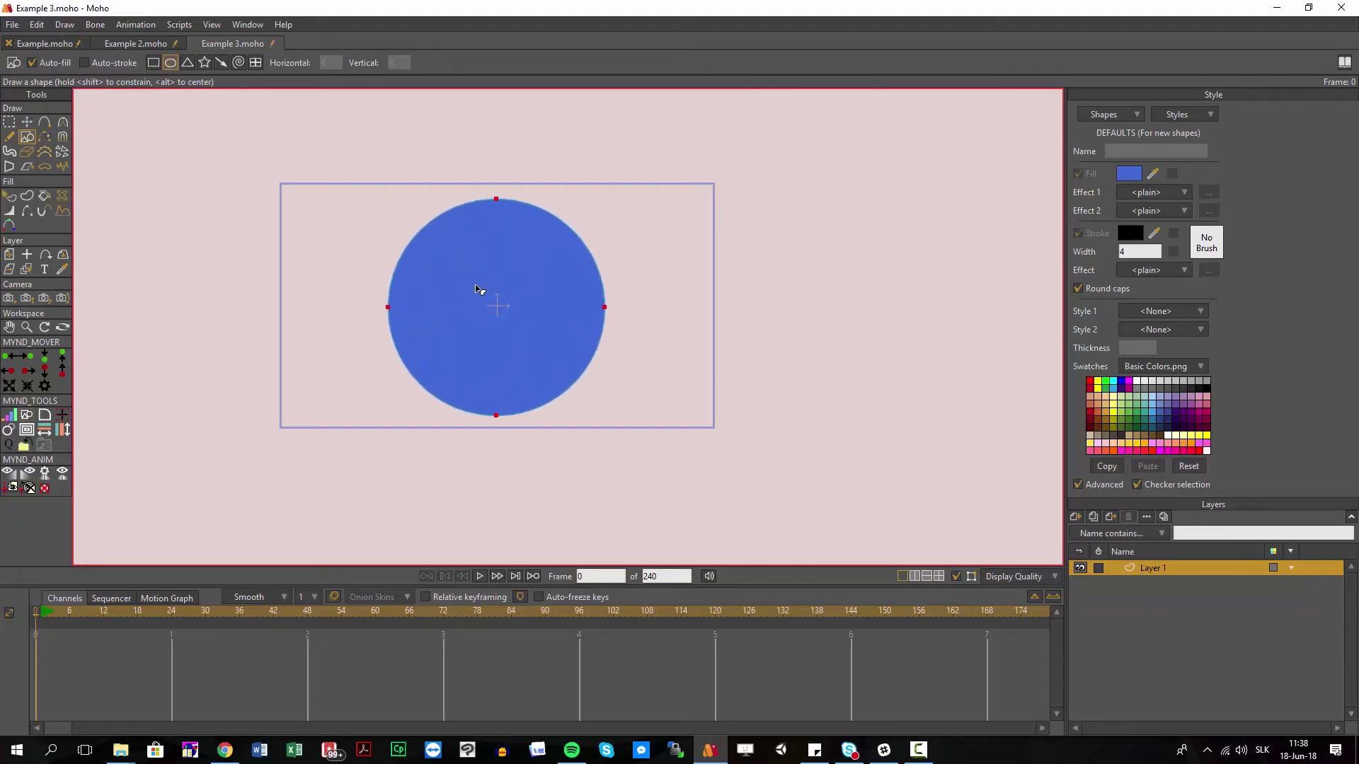
{"action": "key", "text": "g"}
{"action": "scroll", "coordinate": [412, 264], "scroll_direction": "up", "scroll_amount": 2}
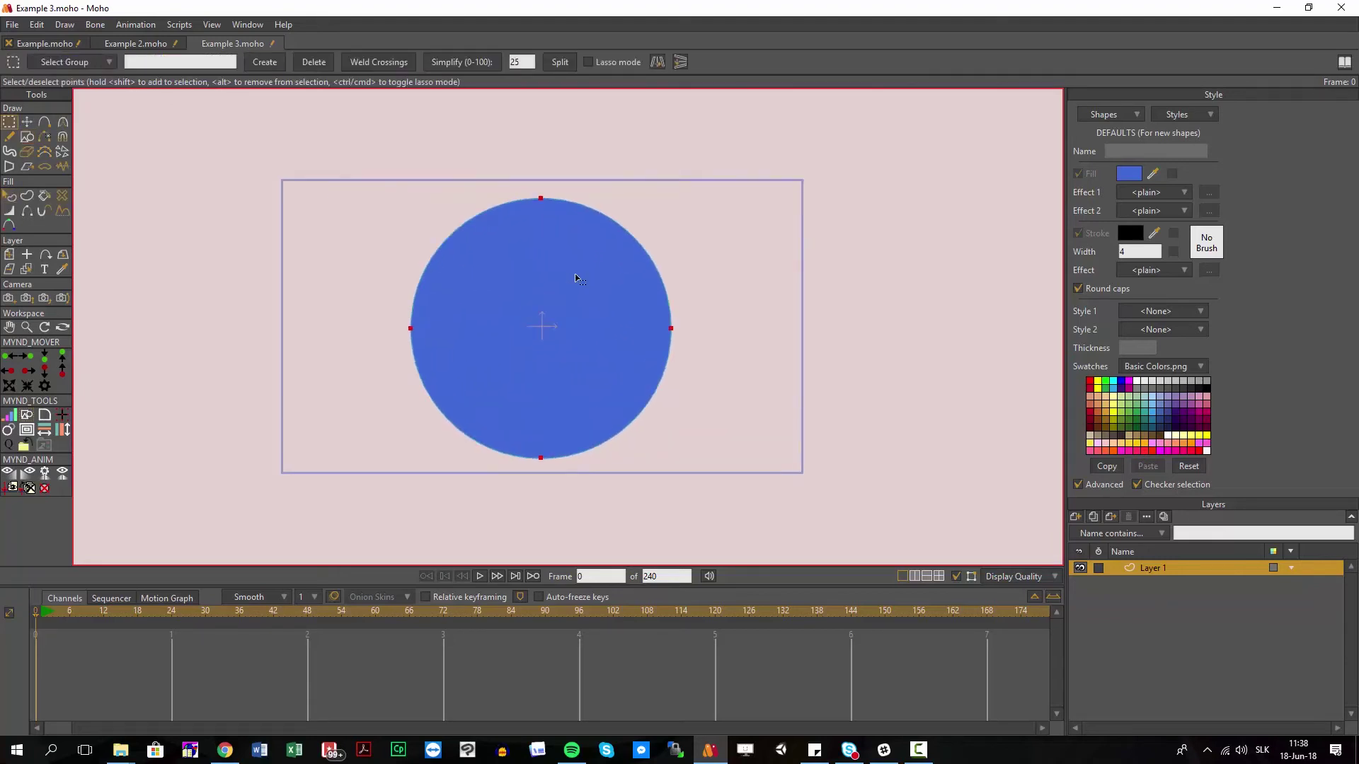
{"action": "key", "text": "w"}
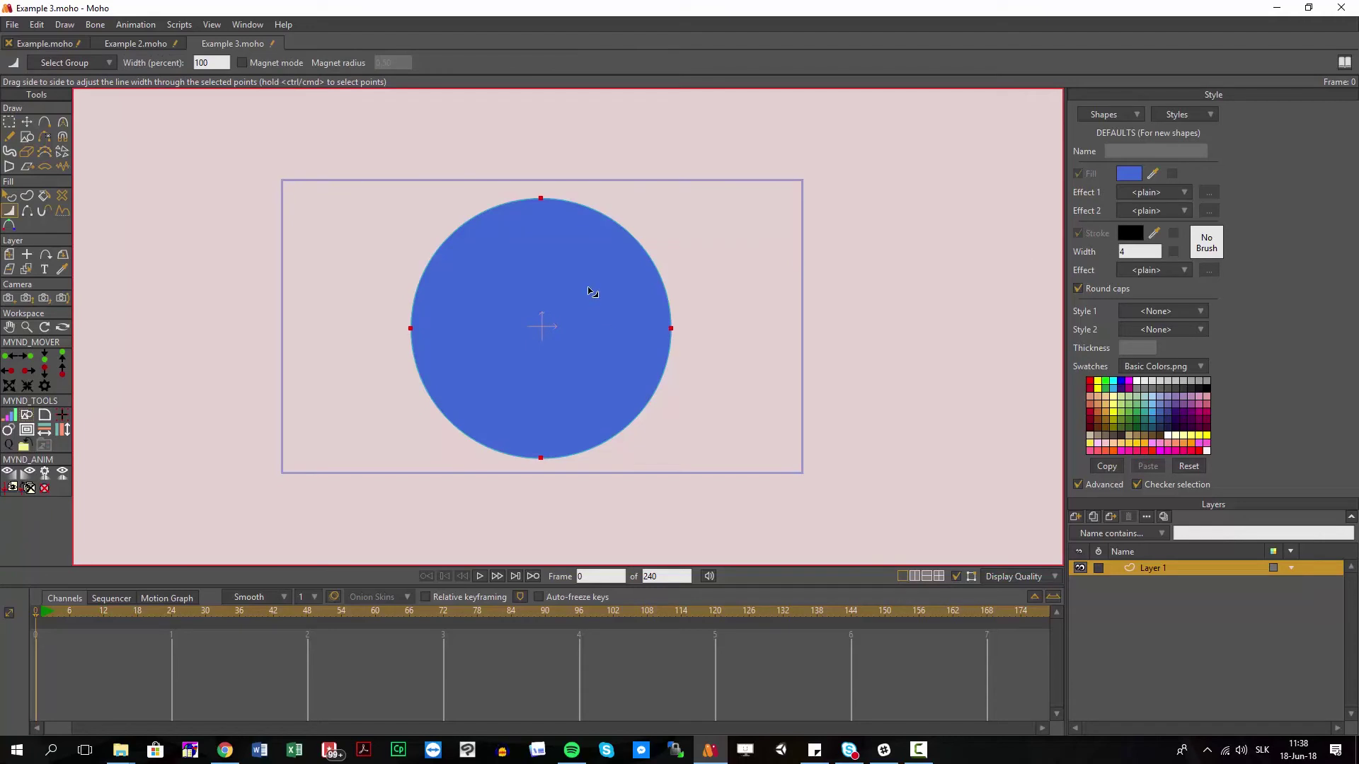
{"action": "key", "text": "q"}
{"action": "left_click", "coordinate": [595, 289]}
{"action": "left_click", "coordinate": [1077, 236]}
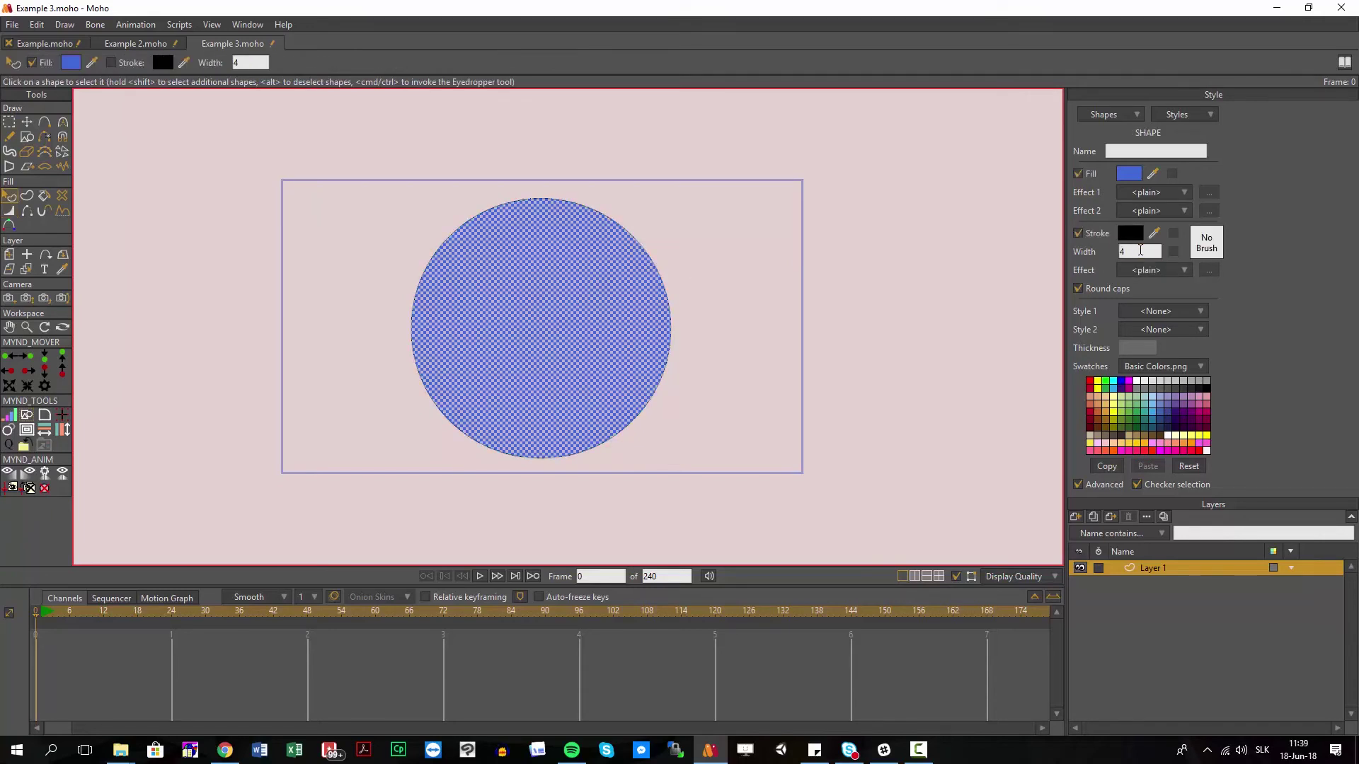
{"action": "type", "text": "6"}
{"action": "key", "text": "g"}
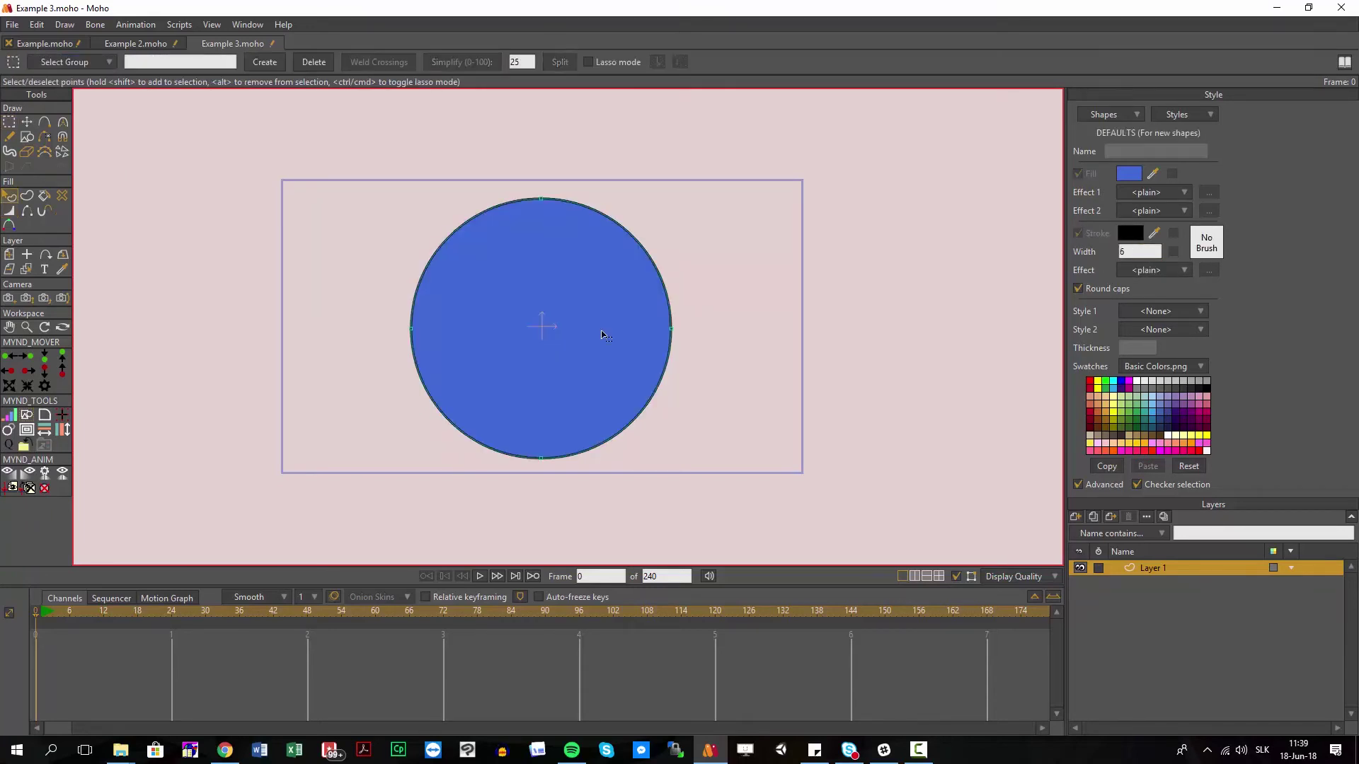
{"action": "scroll", "coordinate": [600, 350], "scroll_direction": "up", "scroll_amount": 1}
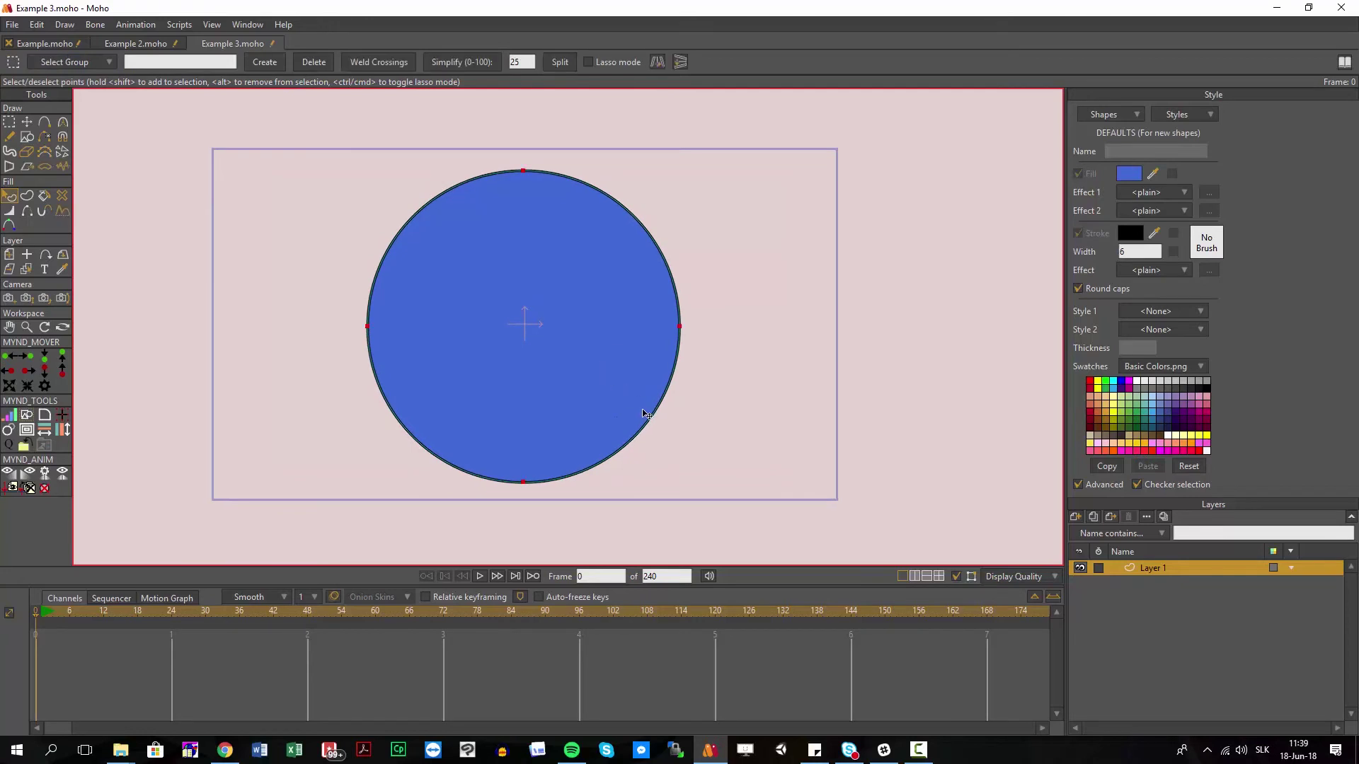
{"action": "key", "text": "t"}
Shrink the copied circle inside the original and fill it a darker blue.
{"action": "left_click_drag", "start_coordinate": [676, 479], "coordinate": [661, 463]}
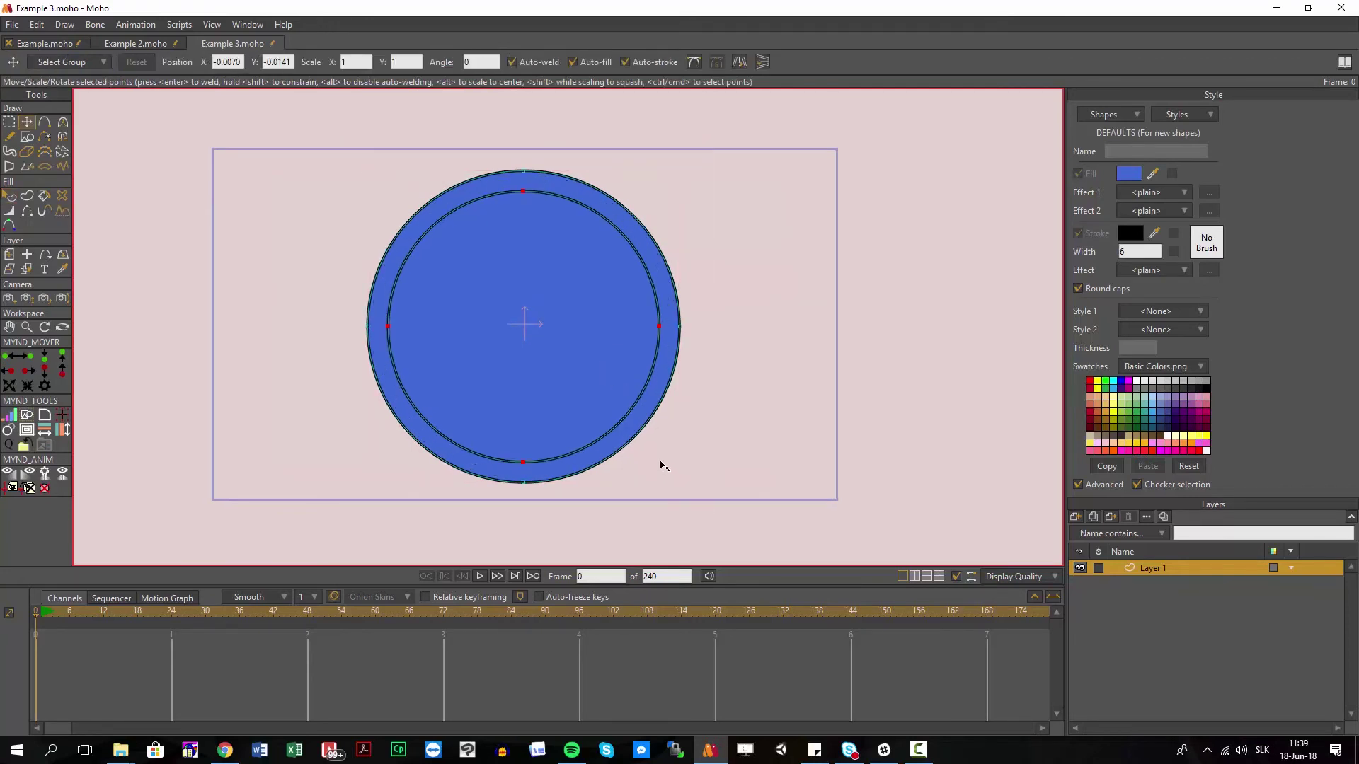
{"action": "key", "text": "q"}
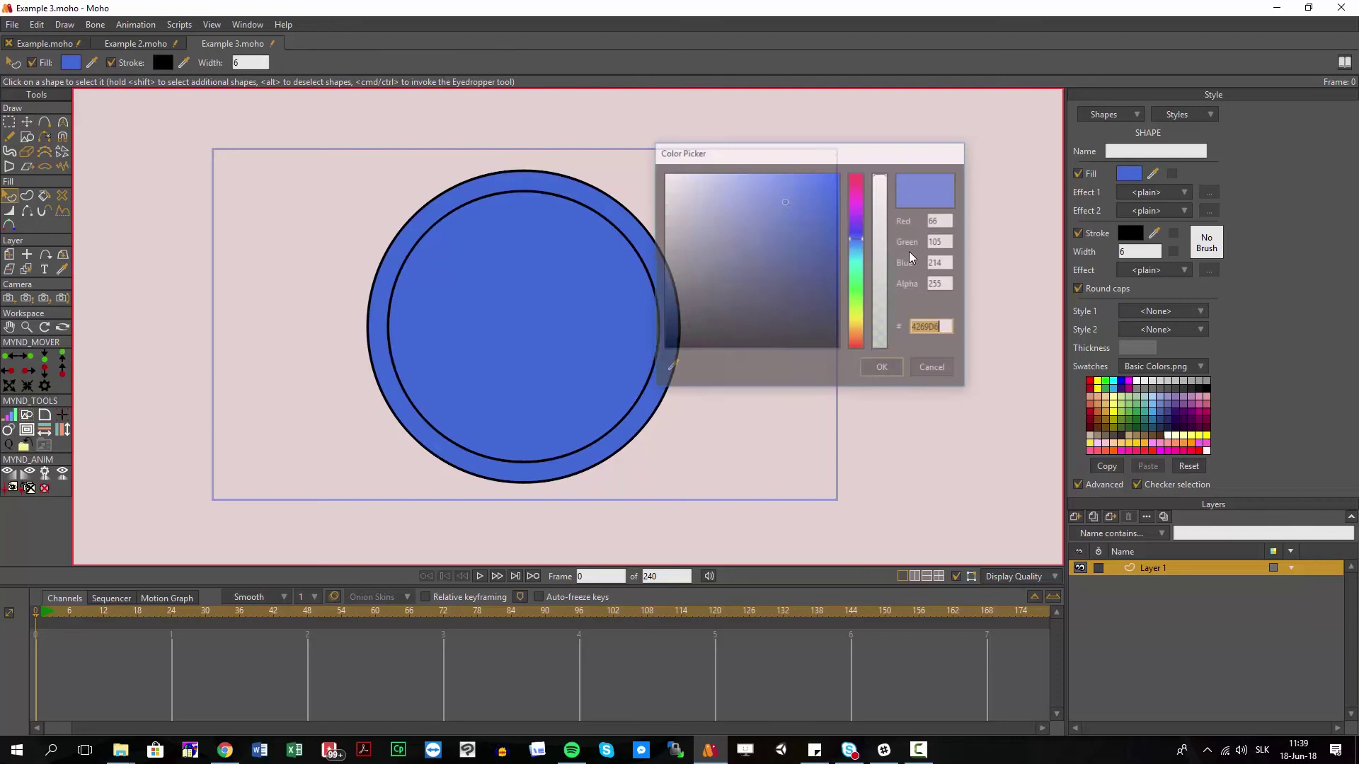
{"action": "left_click", "coordinate": [1128, 177]}
{"action": "left_click", "coordinate": [789, 212]}
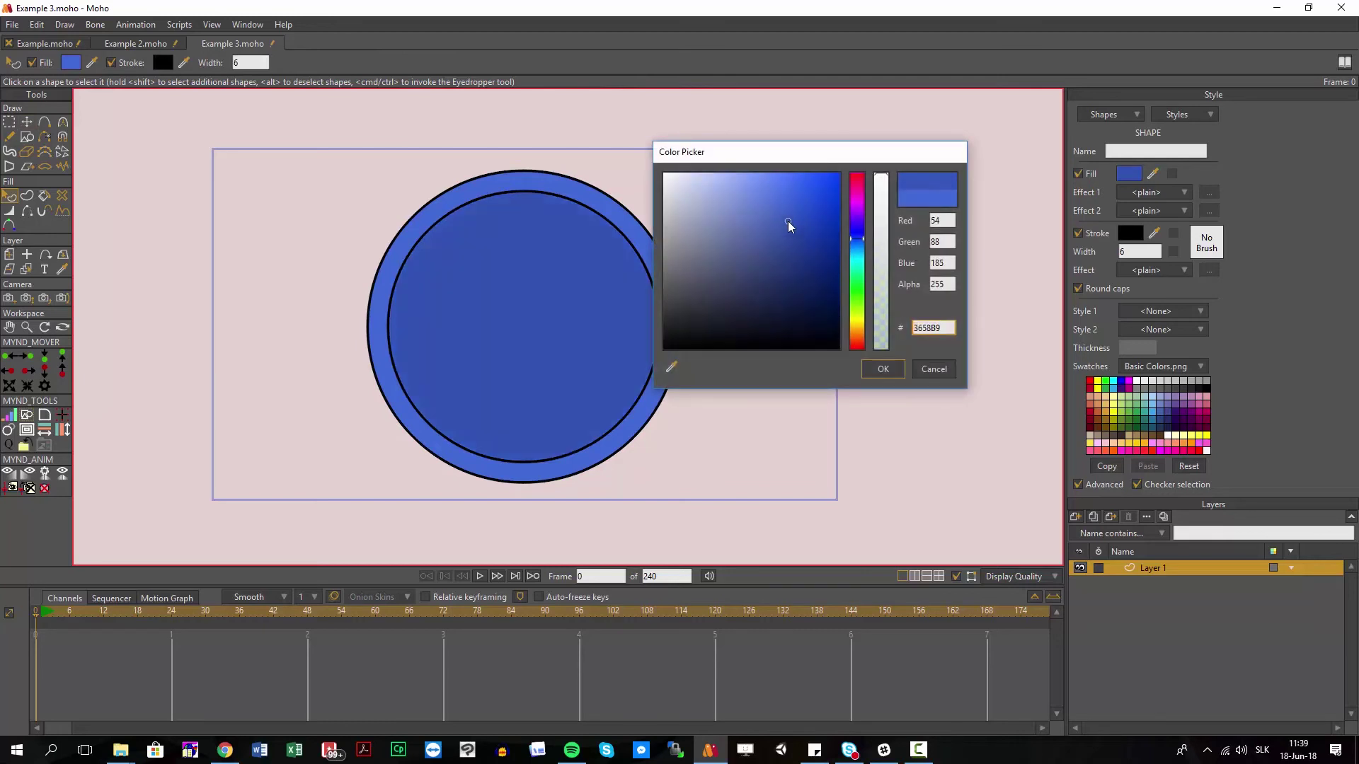
{"action": "left_click", "coordinate": [892, 371]}
{"action": "key", "text": "g"}
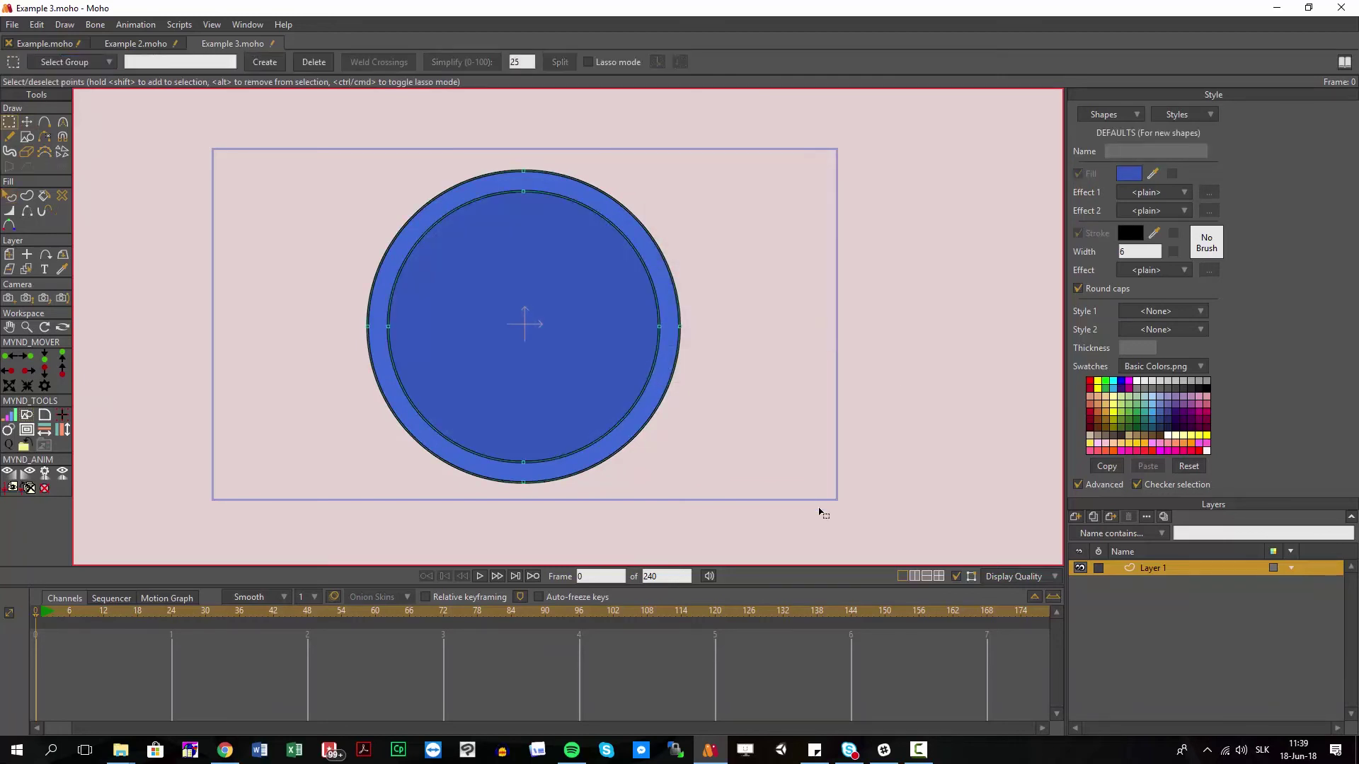
{"action": "left_click_drag", "start_coordinate": [794, 522], "coordinate": [361, 164]}
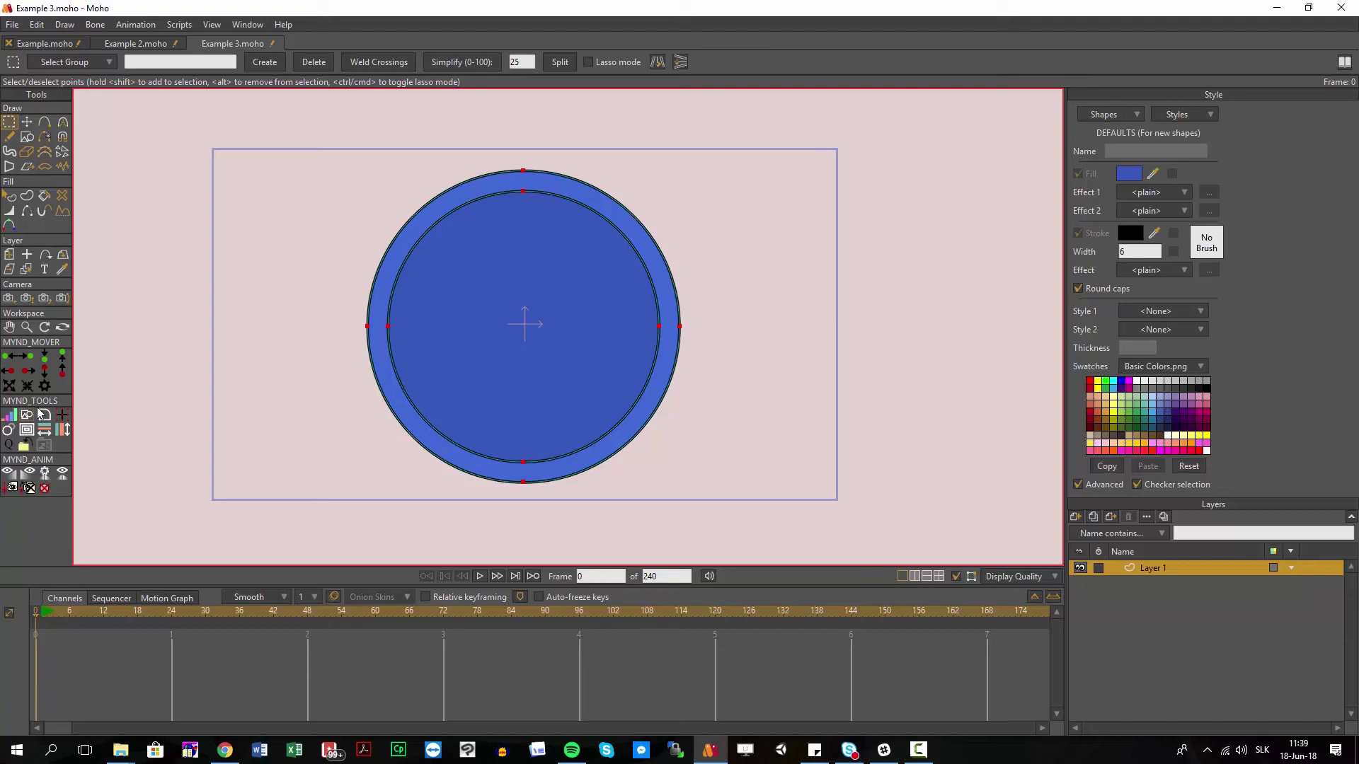
Run Clone and offset shapes three times, adding darker rings toward the centre.
{"action": "left_click", "coordinate": [12, 415]}
{"action": "left_click", "coordinate": [13, 414]}
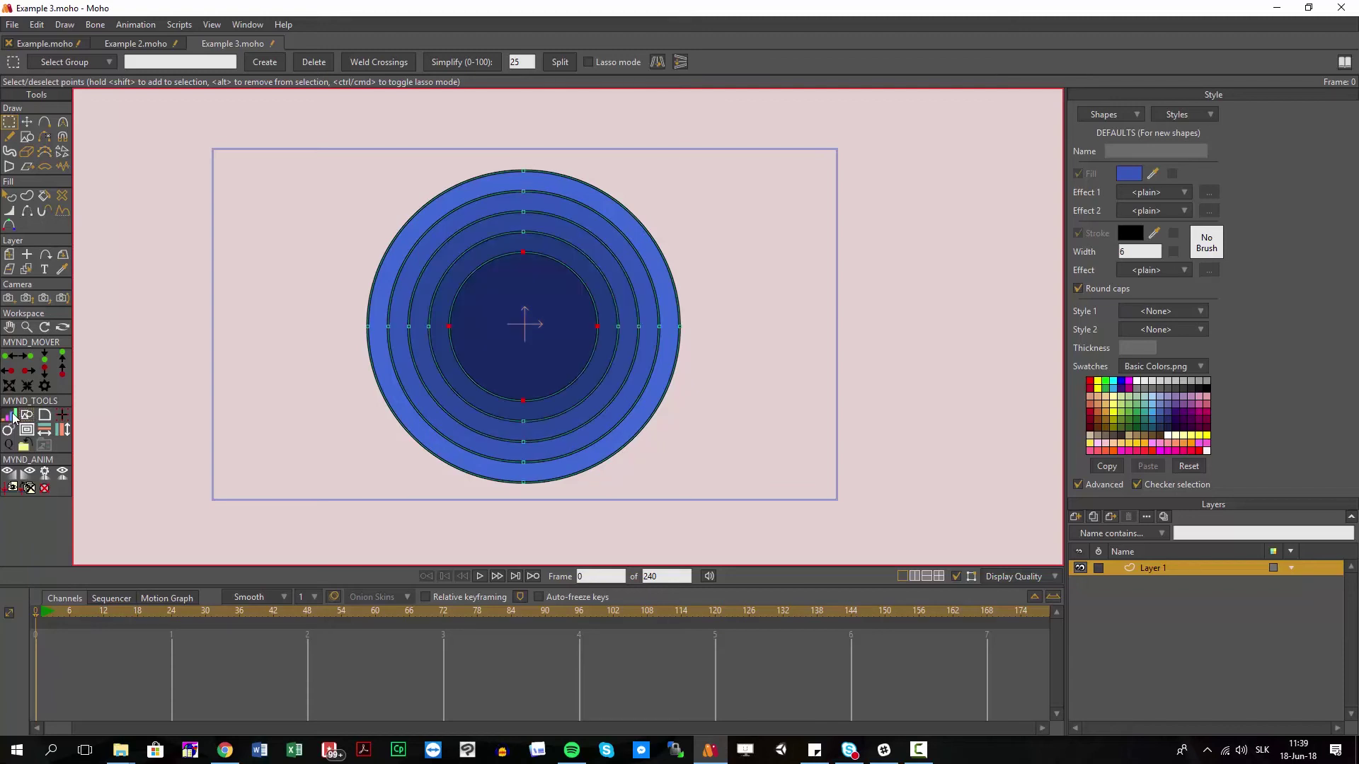
{"action": "left_click", "coordinate": [14, 415]}
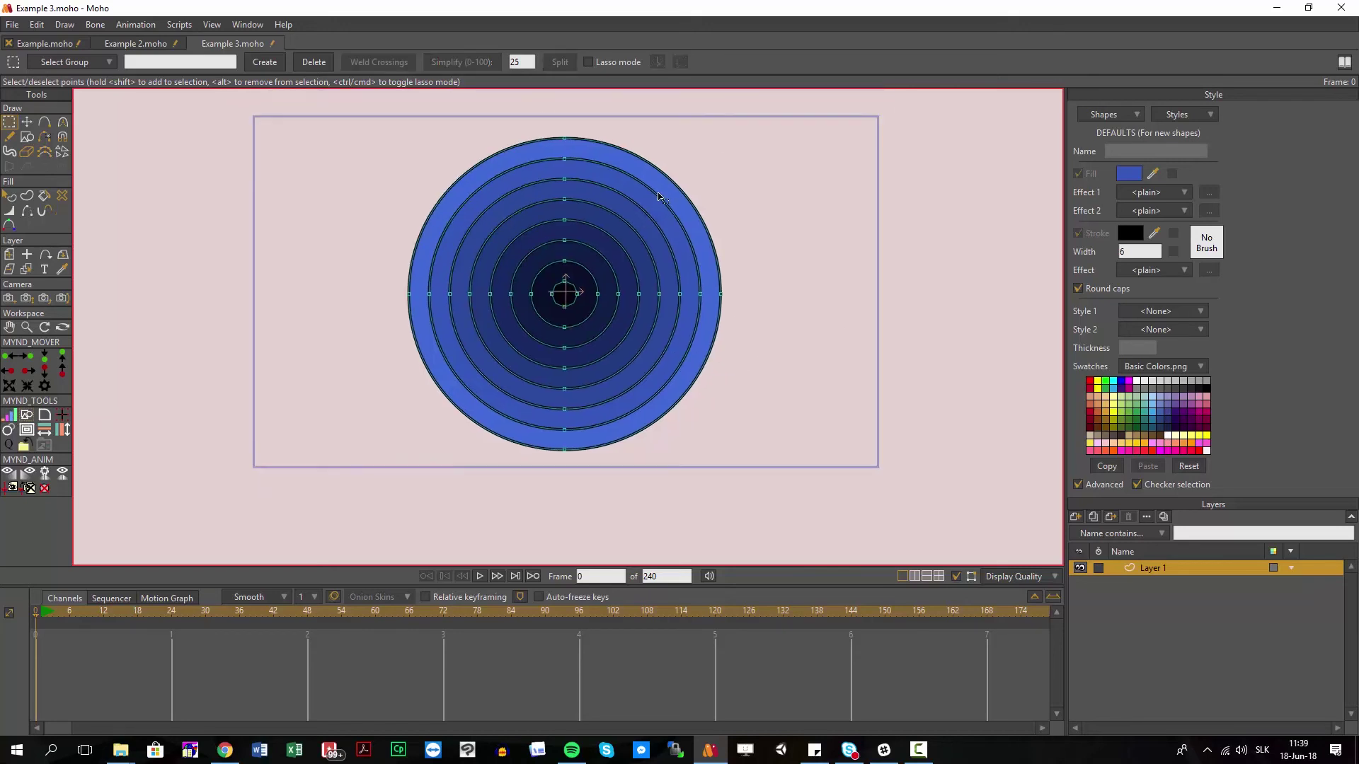
{"action": "key", "text": "q"}
{"action": "scroll", "coordinate": [622, 325], "scroll_direction": "up", "scroll_amount": 2}
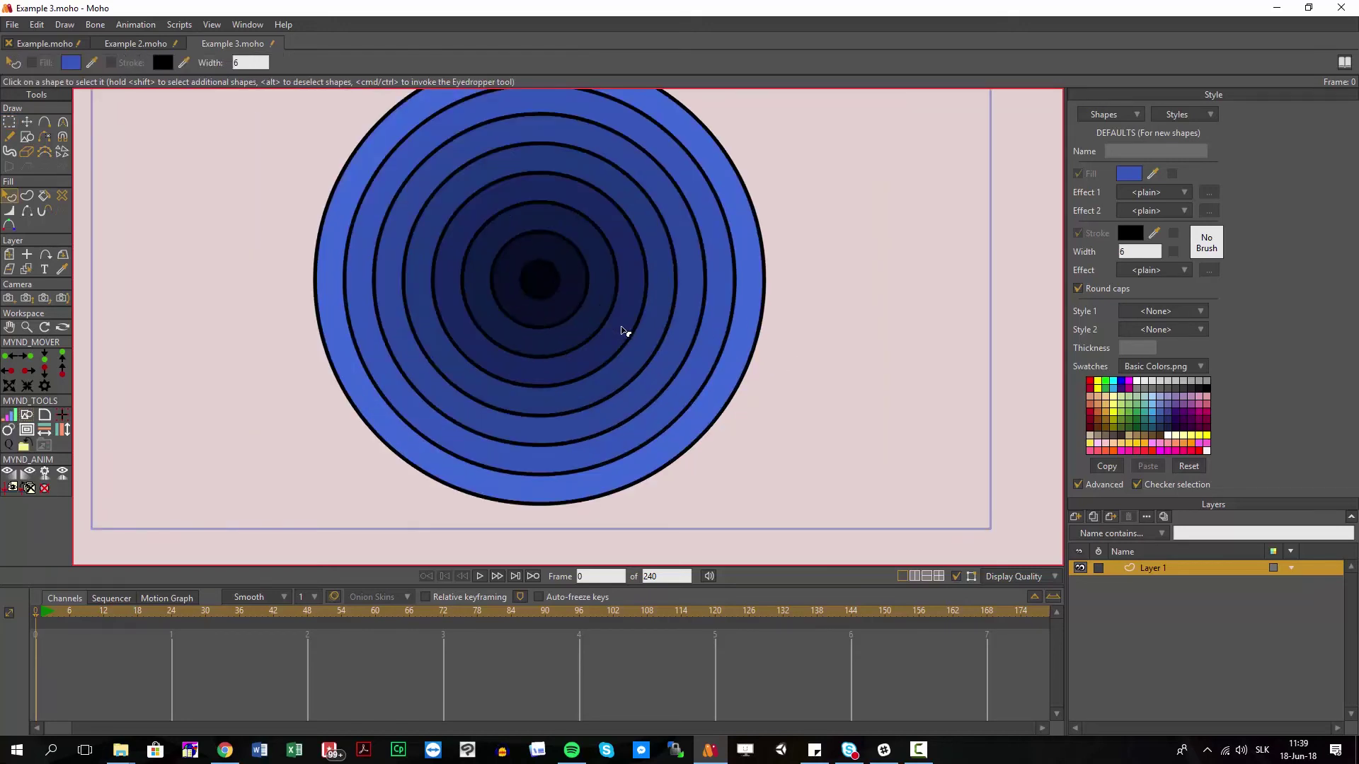
{"action": "scroll", "coordinate": [627, 328], "scroll_direction": "down", "scroll_amount": 3}
{"action": "scroll", "coordinate": [612, 279], "scroll_direction": "up", "scroll_amount": 2}
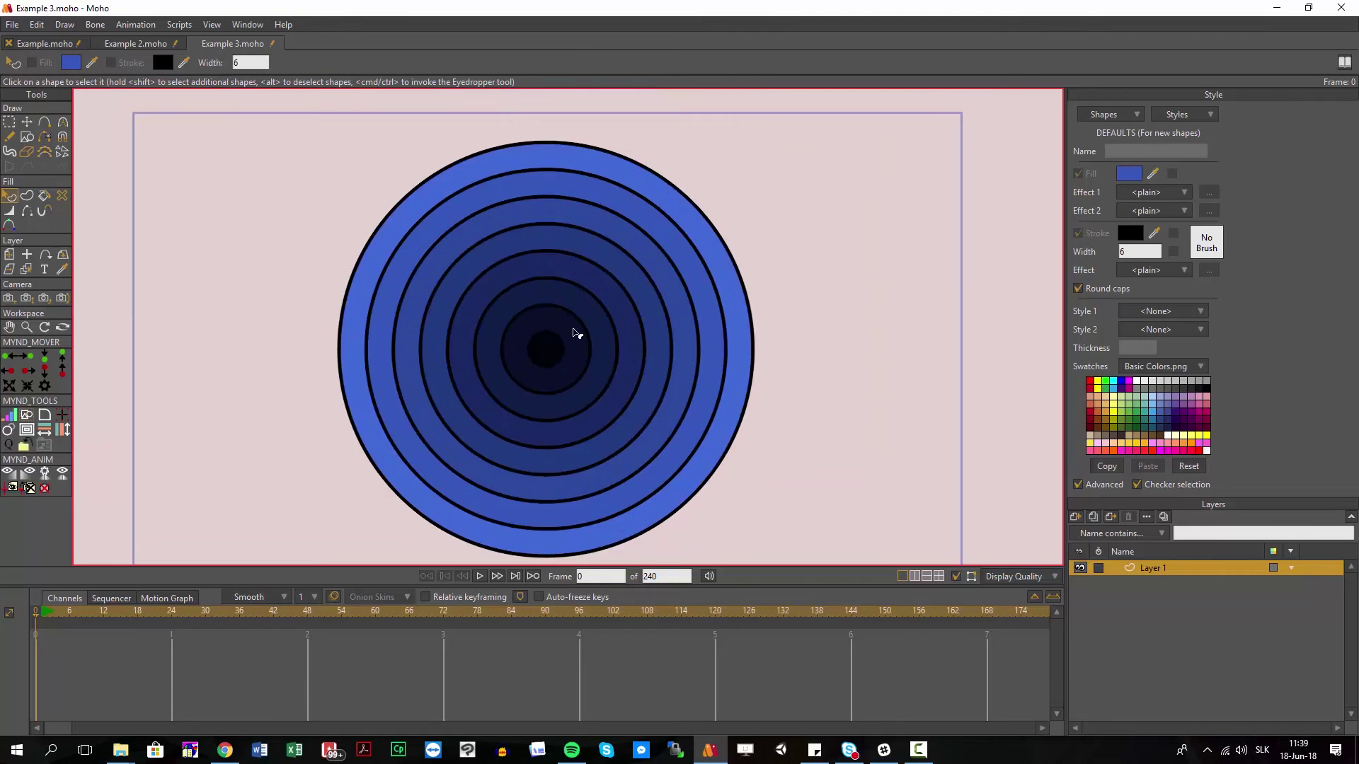
{"action": "scroll", "coordinate": [545, 295], "scroll_direction": "down", "scroll_amount": 2}
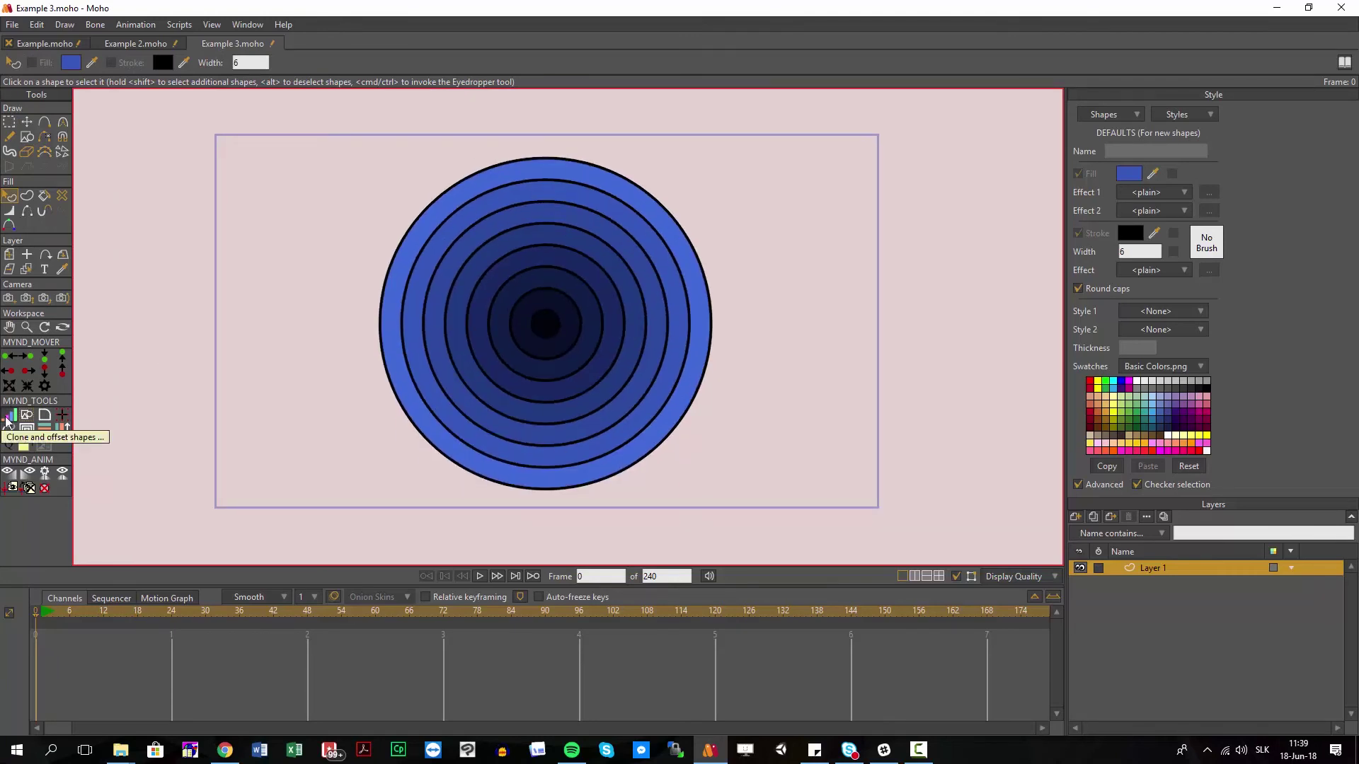
{"action": "scroll", "coordinate": [461, 336], "scroll_direction": "down", "scroll_amount": 1}
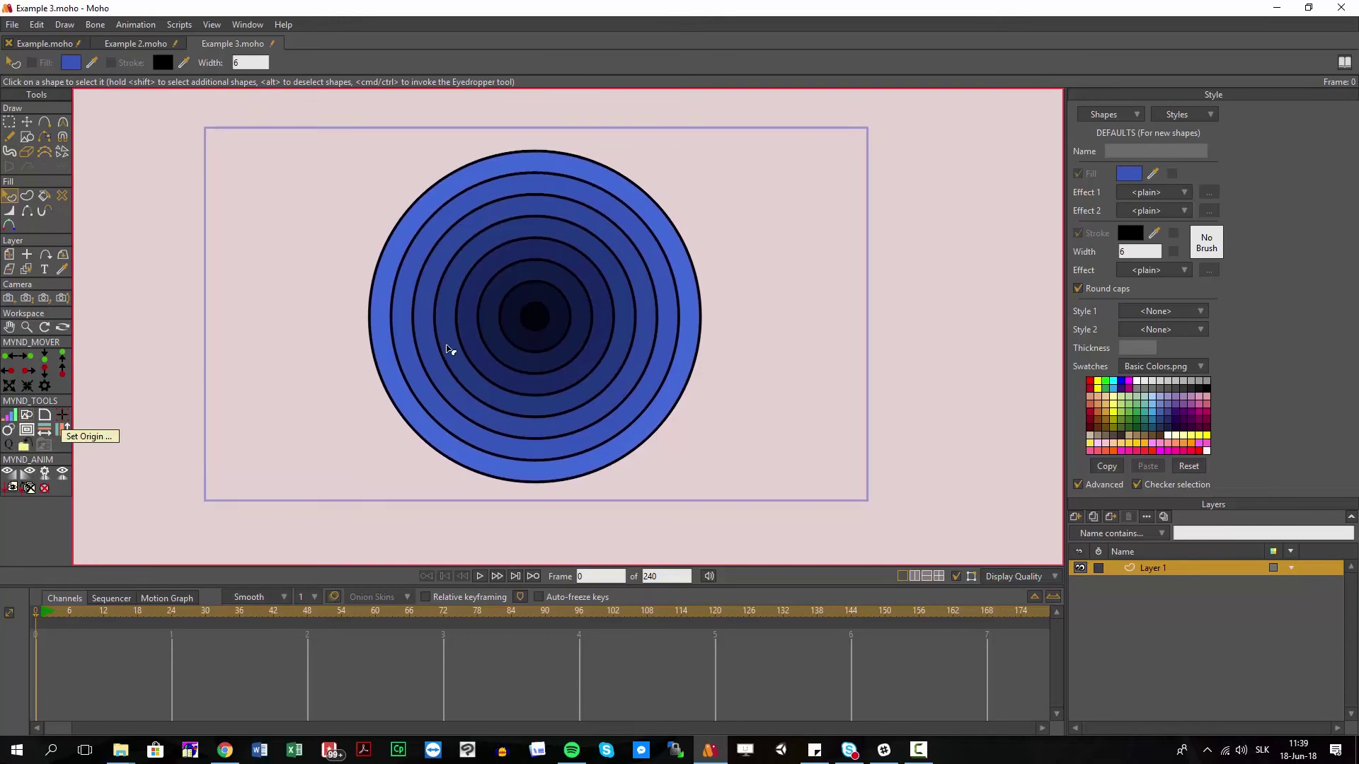
Deselect all points and start a new layer from the New Layer menu.
{"action": "left_click_drag", "start_coordinate": [449, 349], "coordinate": [461, 358]}
{"action": "key", "text": "g"}
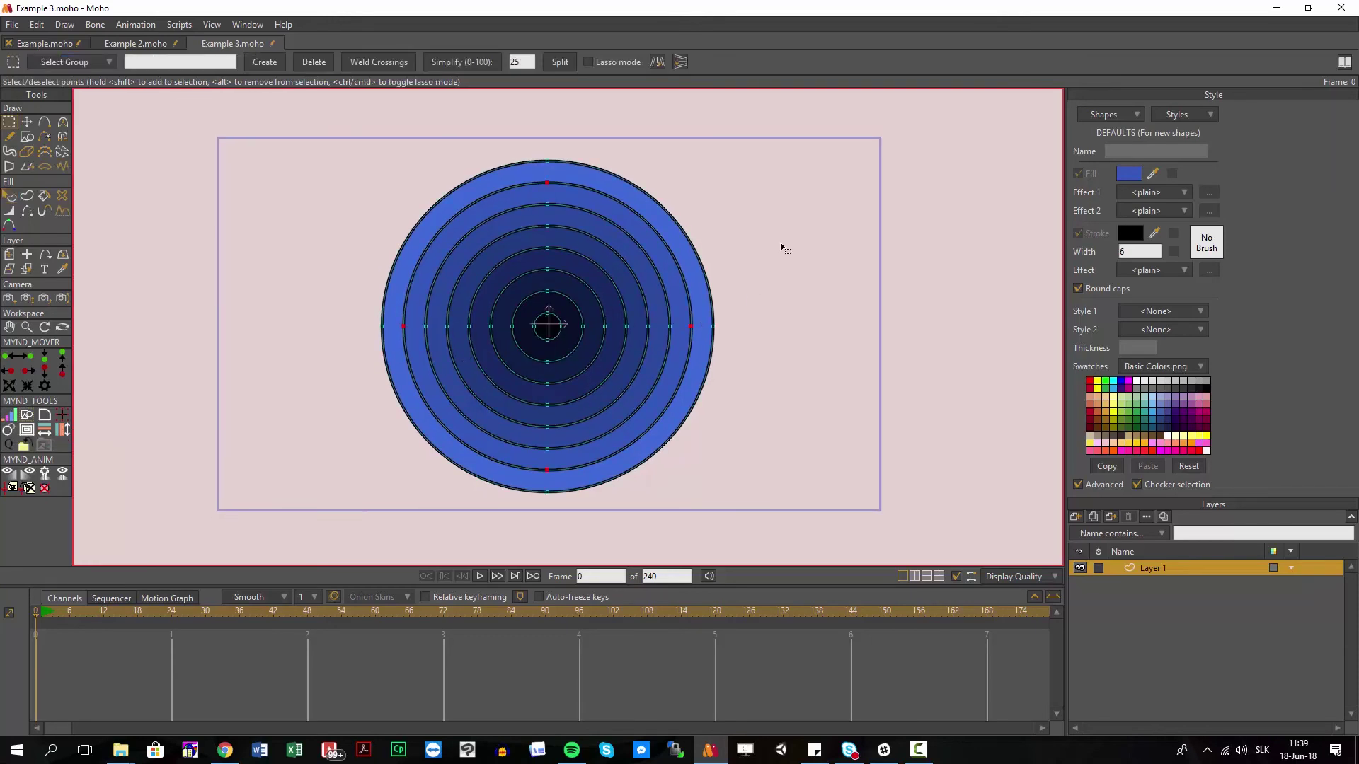
{"action": "left_click", "coordinate": [782, 249]}
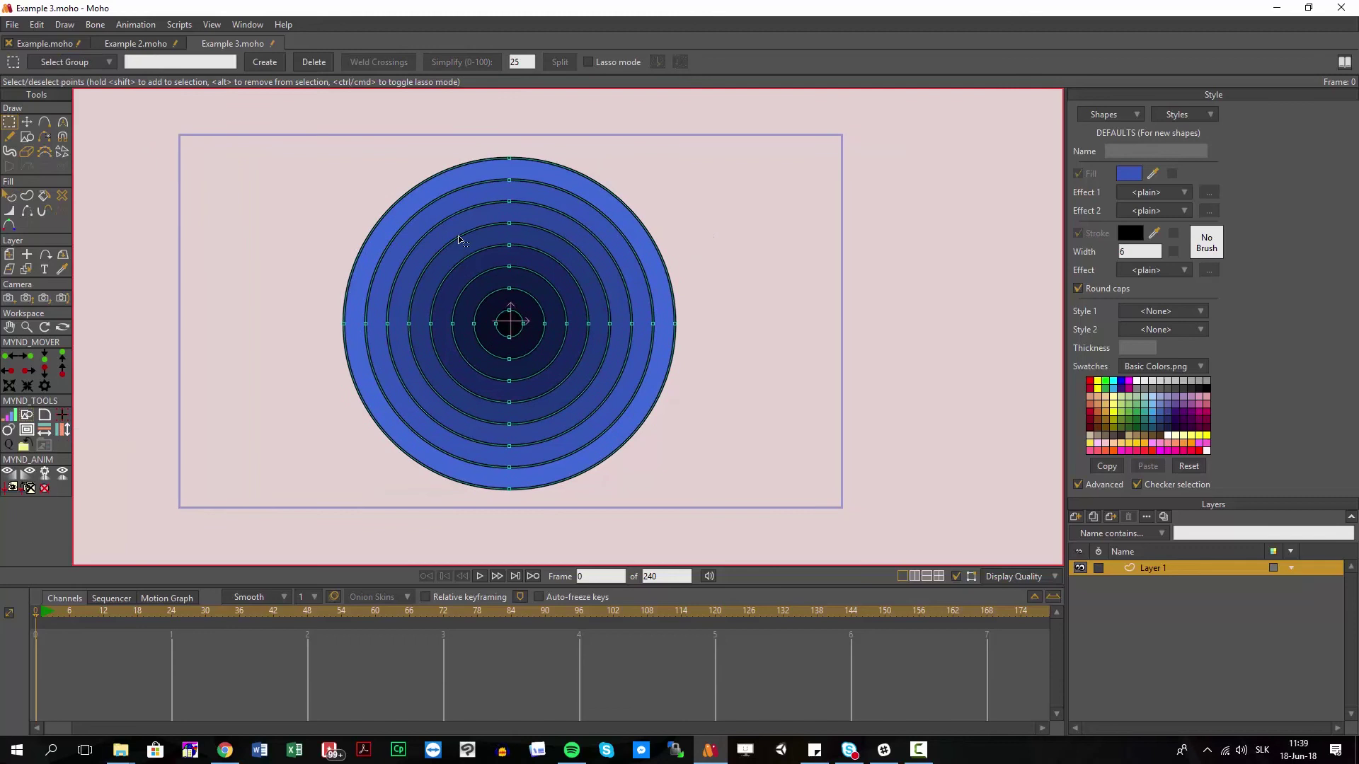
{"action": "scroll", "coordinate": [457, 240], "scroll_direction": "down", "scroll_amount": 2}
{"action": "scroll", "coordinate": [511, 326], "scroll_direction": "up", "scroll_amount": 1}
{"action": "left_click", "coordinate": [1075, 520]}
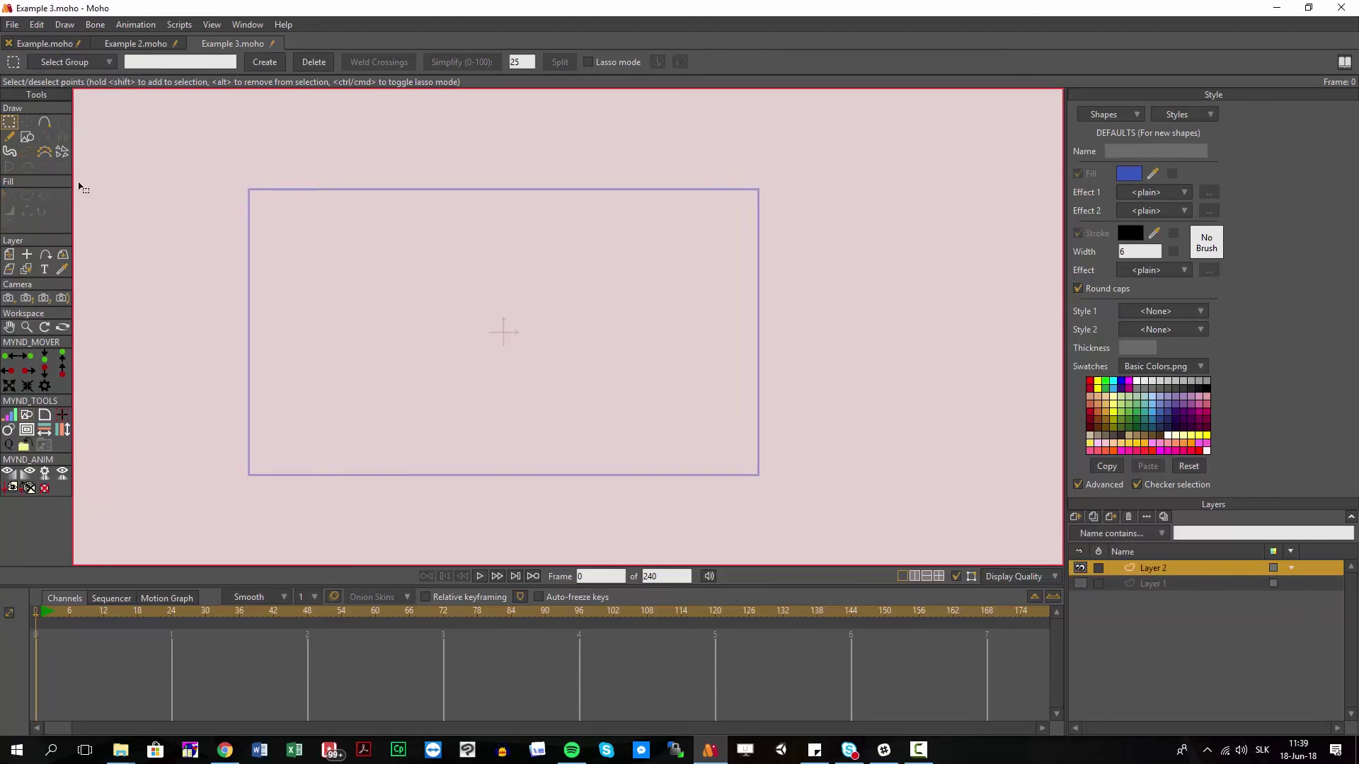
Draw a small blue square near the frame's top-left and place a copy just to its right.
{"action": "left_click", "coordinate": [27, 136]}
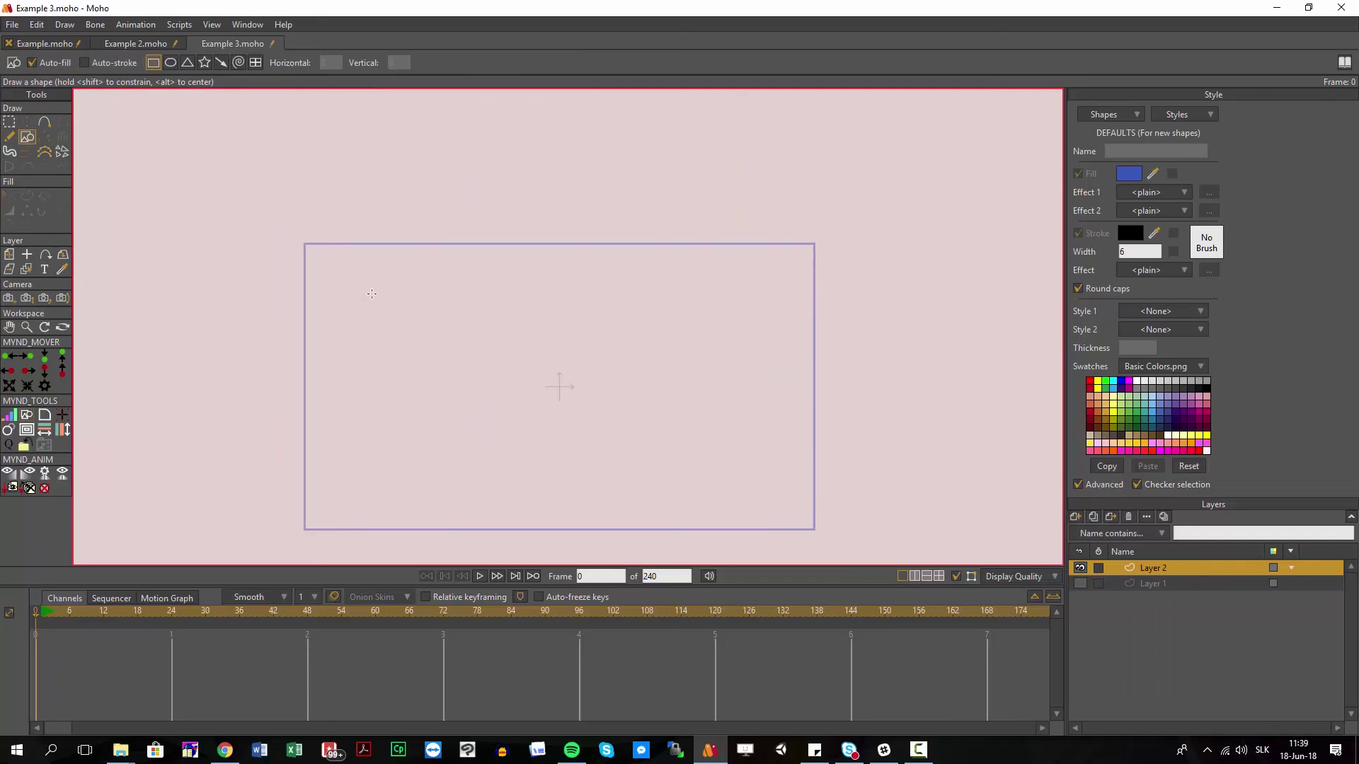
{"action": "scroll", "coordinate": [257, 225], "scroll_direction": "up", "scroll_amount": 2}
{"action": "left_click_drag", "start_coordinate": [289, 245], "coordinate": [346, 303]}
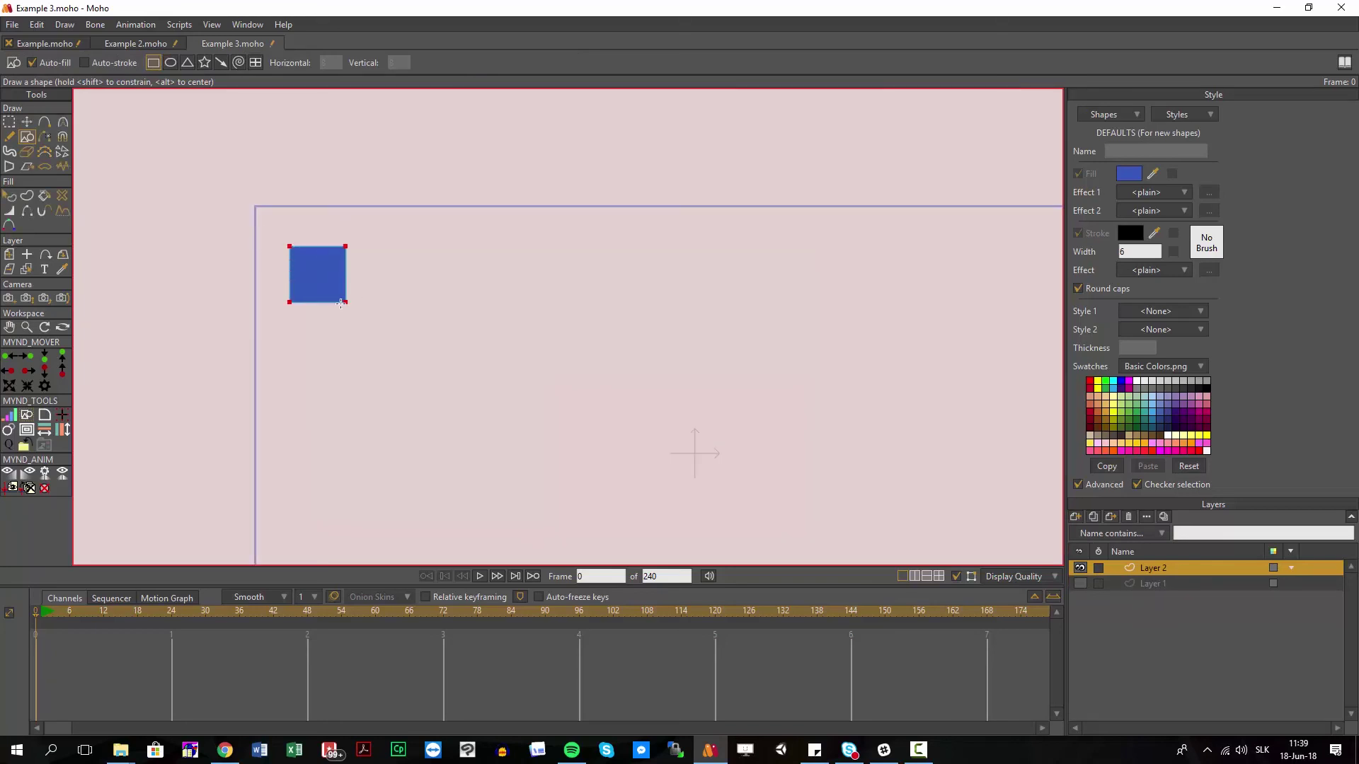
{"action": "key", "text": "g"}
{"action": "key", "text": "t"}
{"action": "key", "text": "ctrl+c"}
{"action": "key", "text": "ctrl+v"}
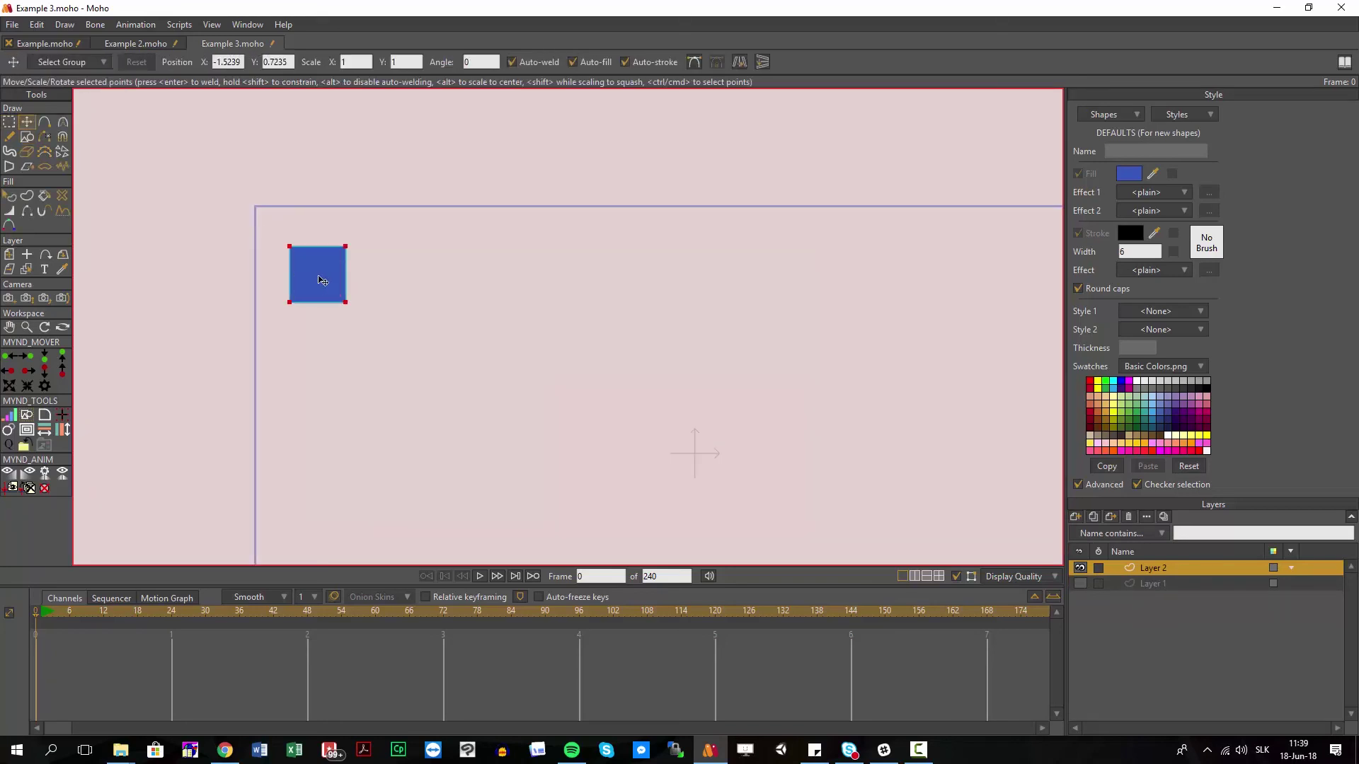
{"action": "left_click_drag", "start_coordinate": [322, 283], "coordinate": [409, 285]}
{"action": "key", "text": "g"}
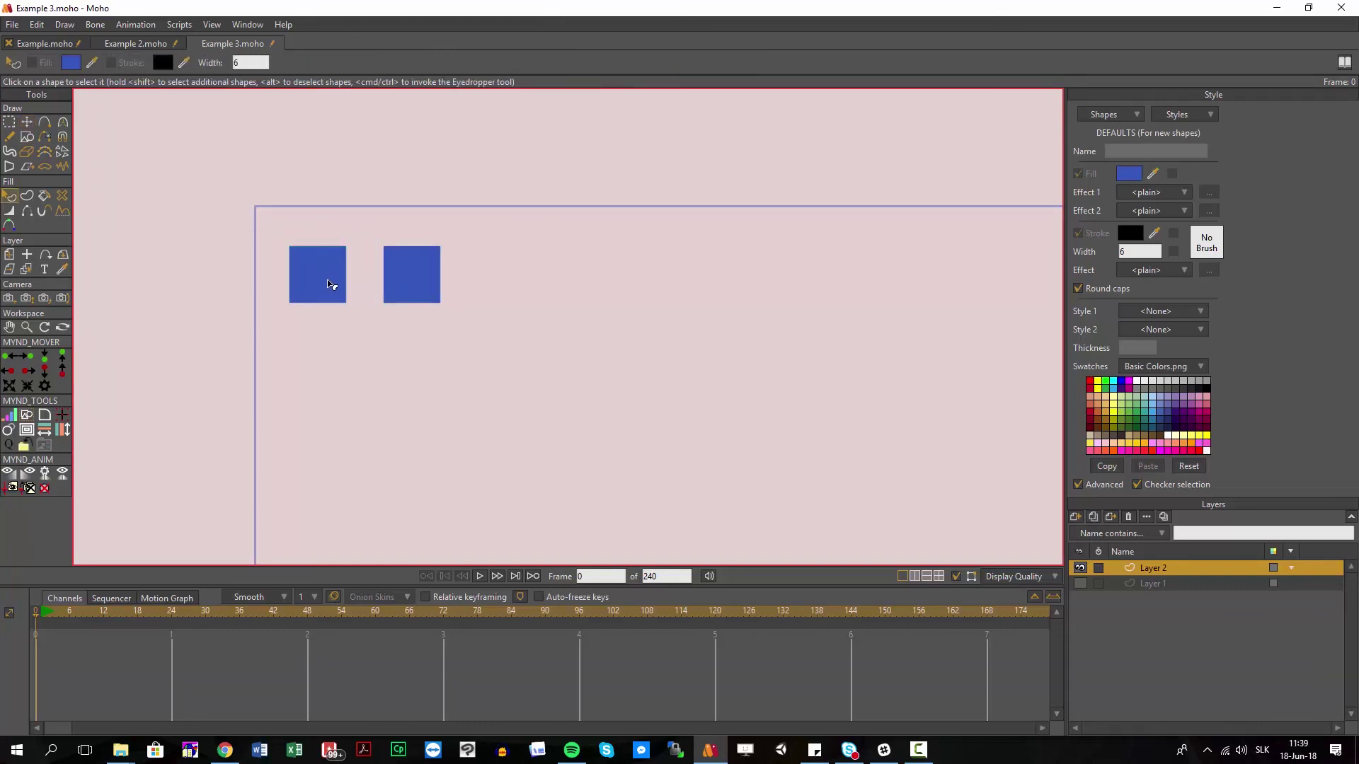
{"action": "scroll", "coordinate": [370, 240], "scroll_direction": "down", "scroll_amount": 1}
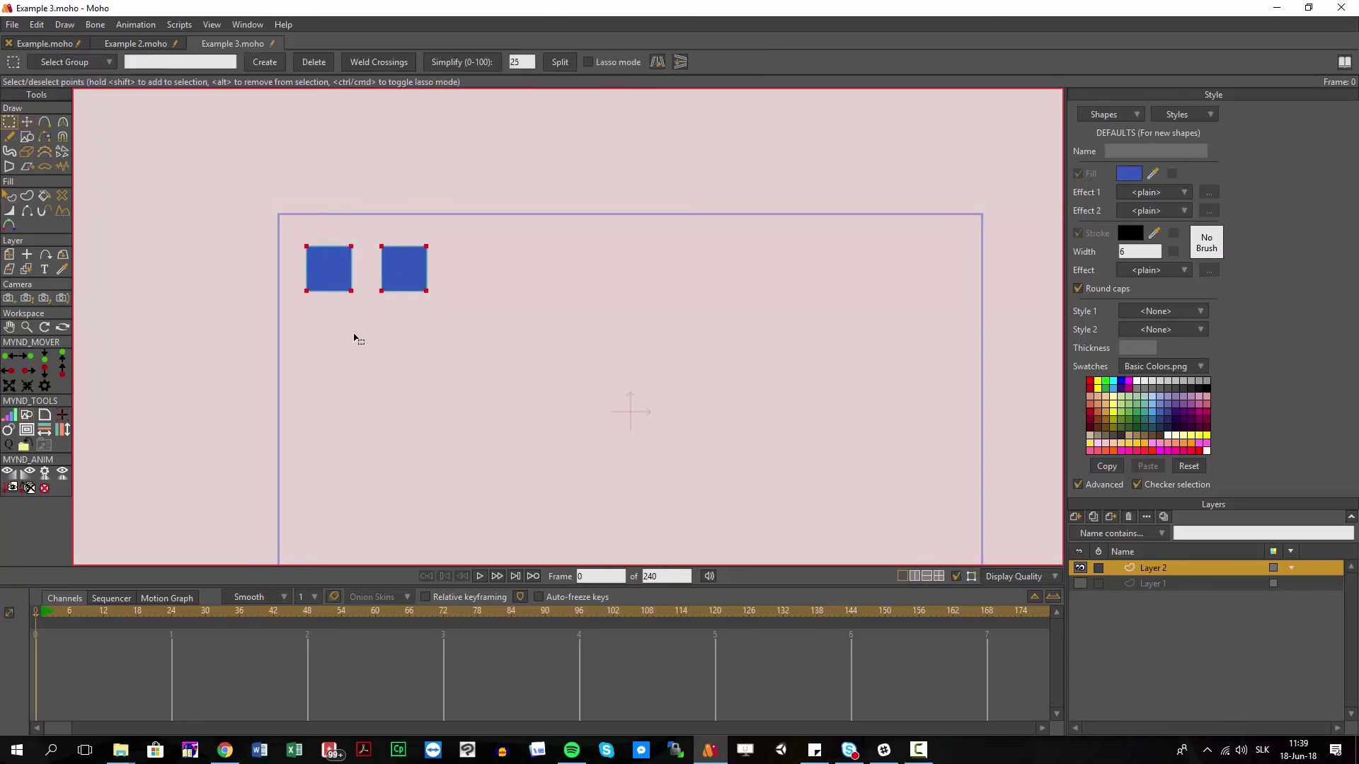
Clone the blue square into a row of ten across the frame top, then select all points.
{"action": "left_click", "coordinate": [9, 416]}
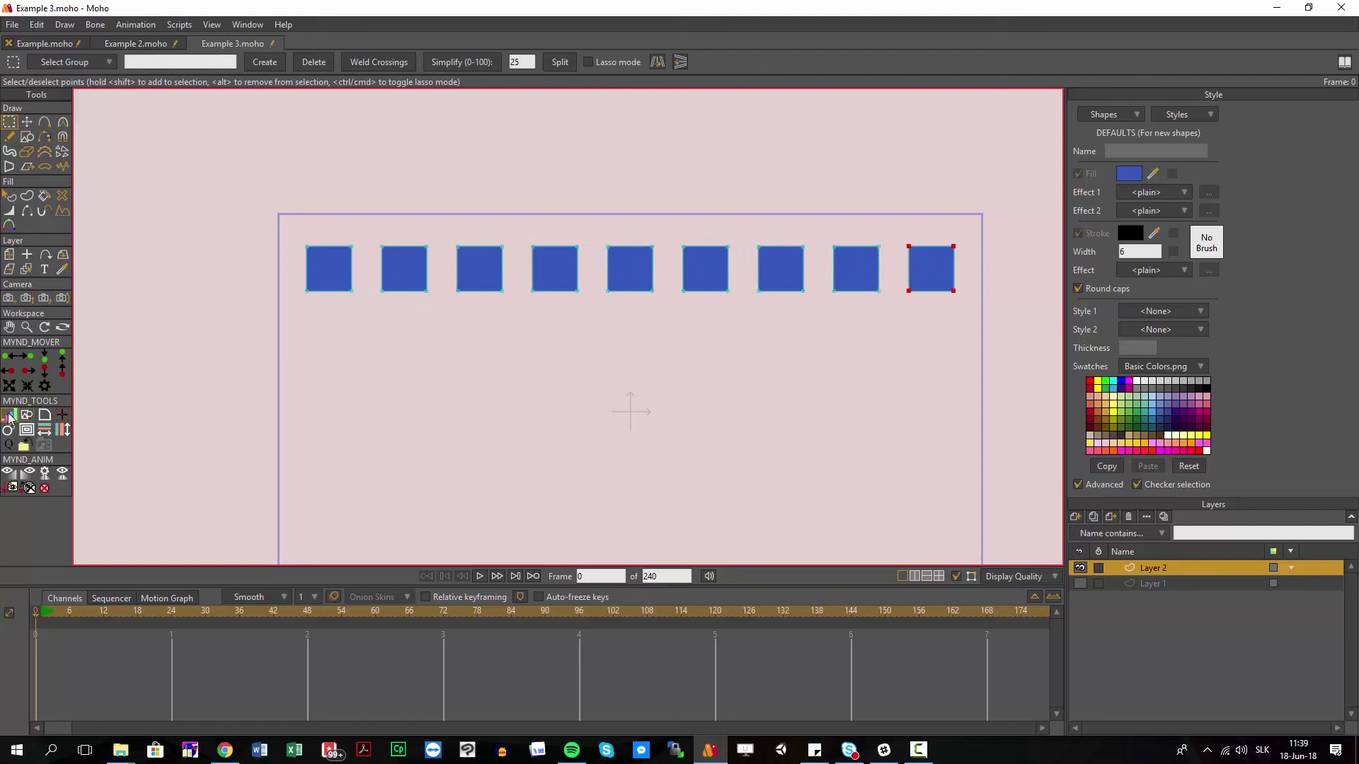
{"action": "left_click", "coordinate": [680, 343]}
{"action": "scroll", "coordinate": [268, 295], "scroll_direction": "down", "scroll_amount": 1}
{"action": "key", "text": "ctrl+a"}
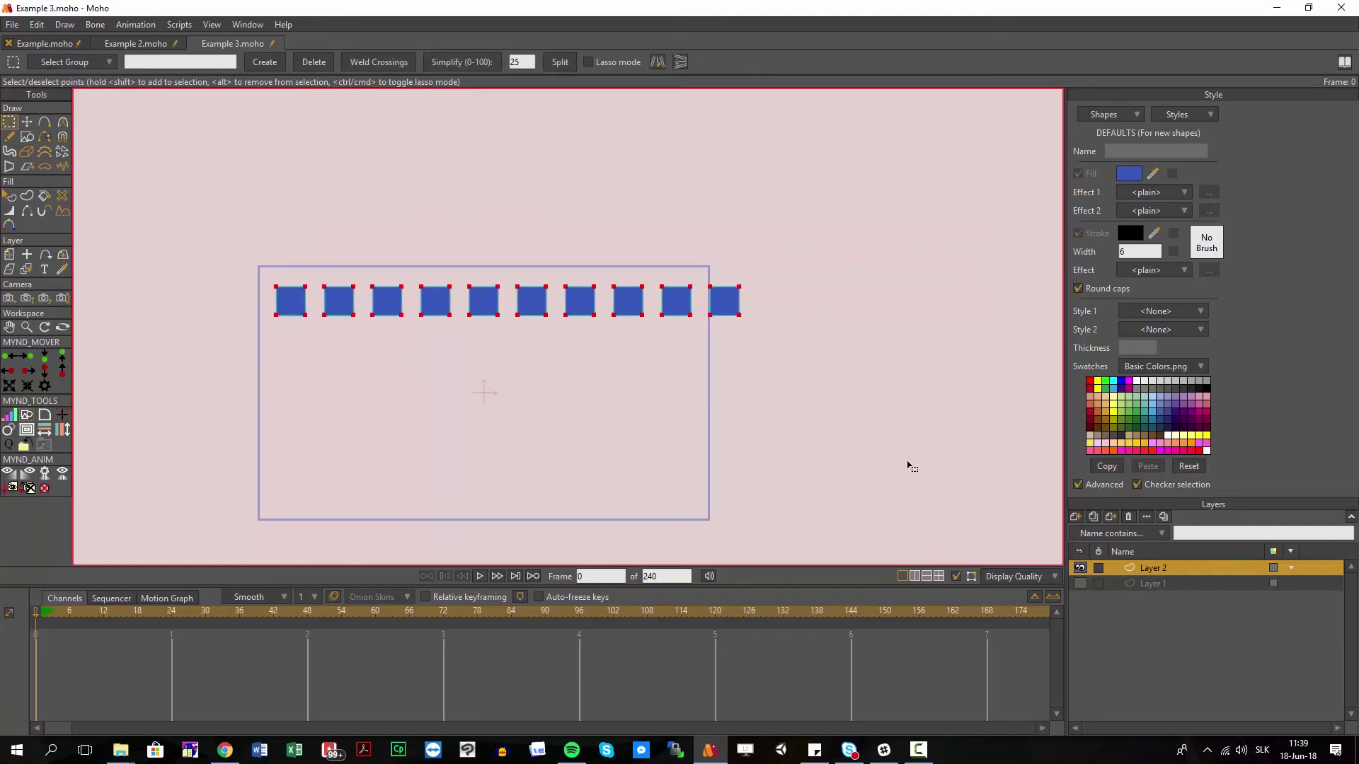